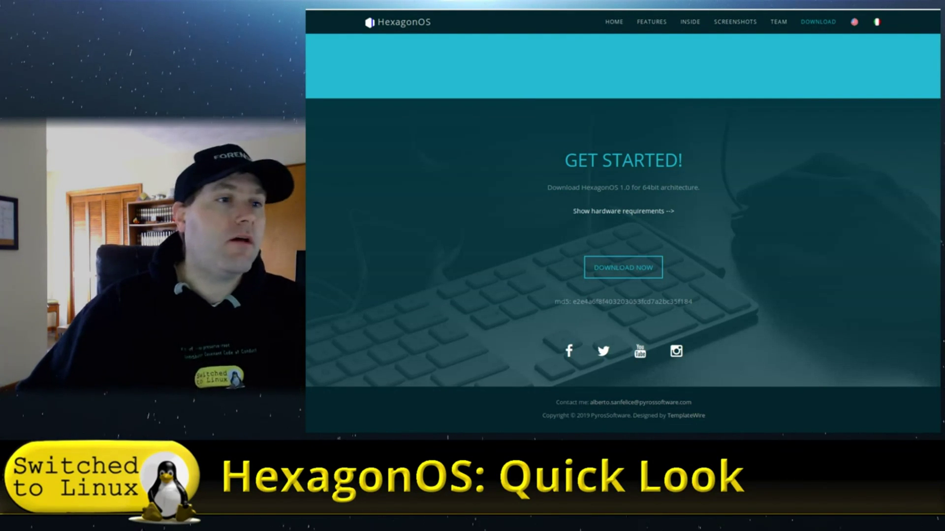
Return to the 'Discover a New Way' hero section using the HOME link
left_click(618, 25)
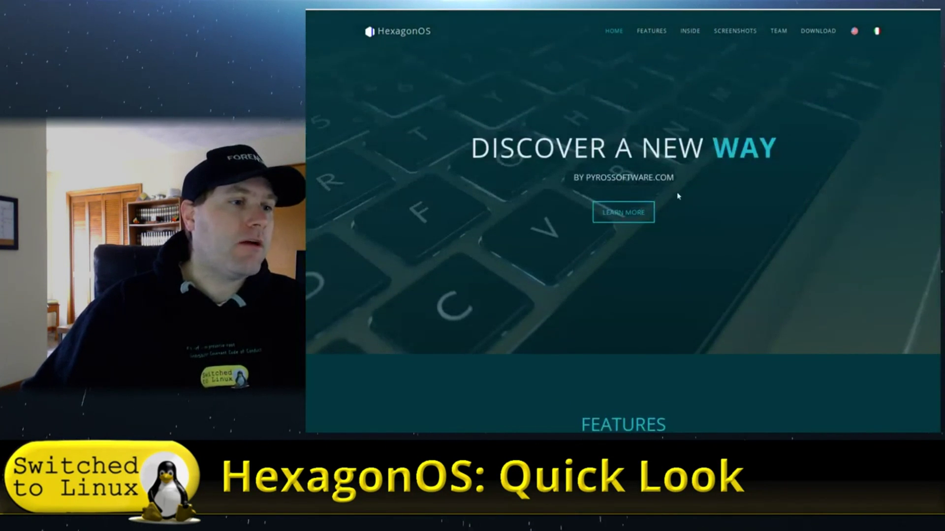
Jump to Features and highlight the 'ubuntu 18.04 LTS support' note in the Updates column
left_click(632, 208)
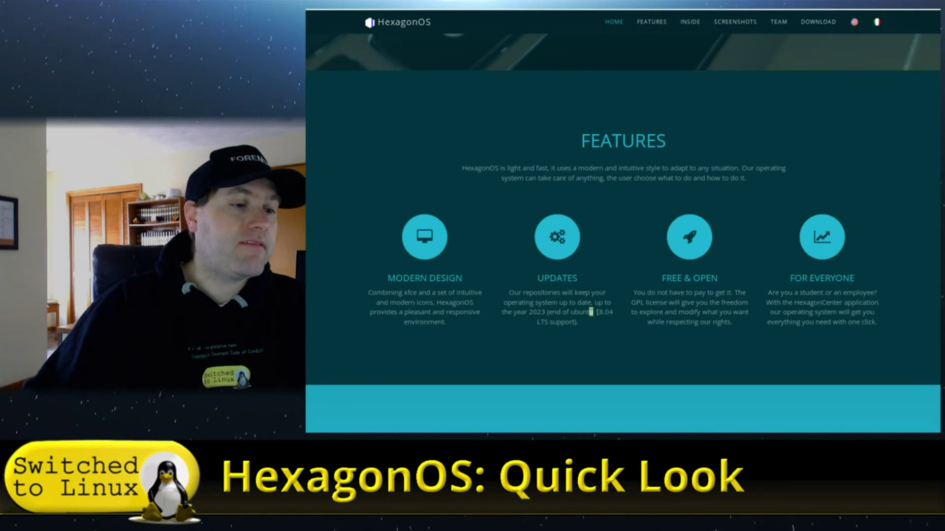
left_click_drag(597, 312, 623, 324)
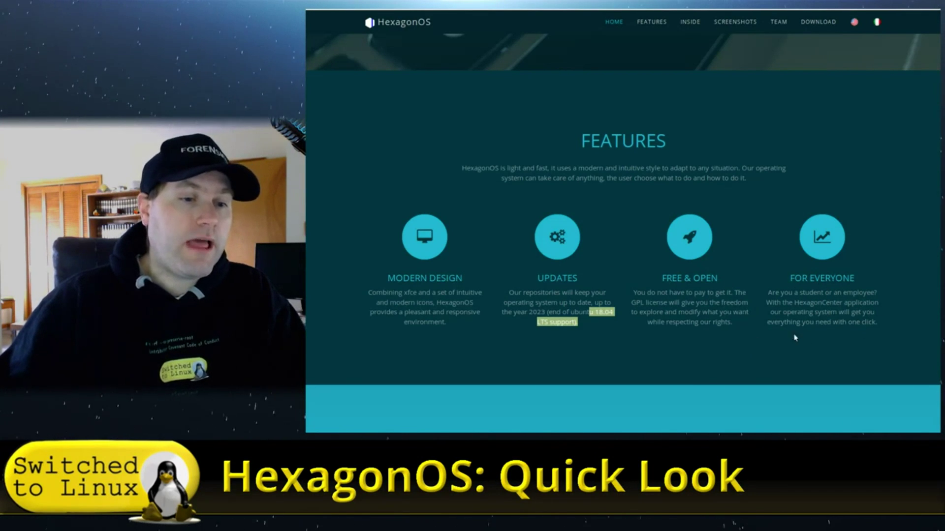
scroll(801, 337, "down", 6)
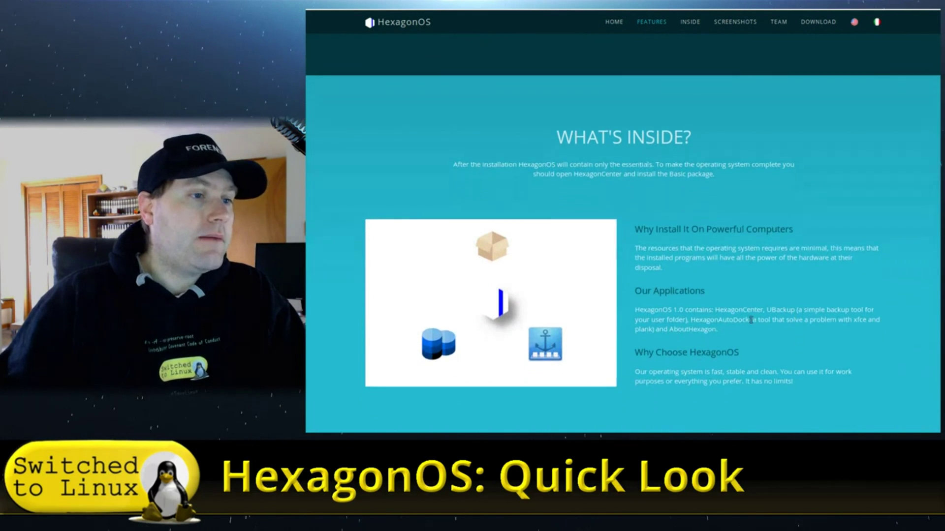
Highlight 'HexagonCenter' and 'UBackup' in the What's Inside 'Our Applications' paragraph
scroll(427, 196, "down", 1)
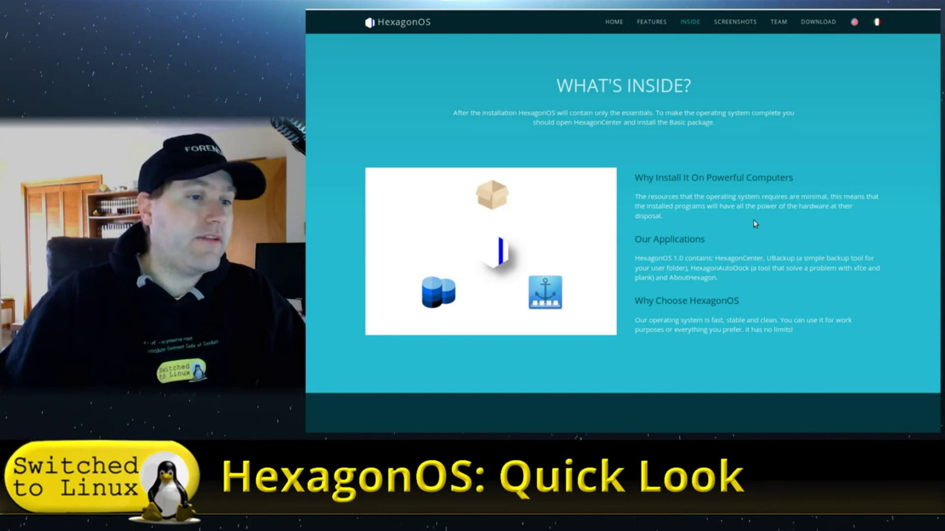
scroll(756, 224, "down", 1)
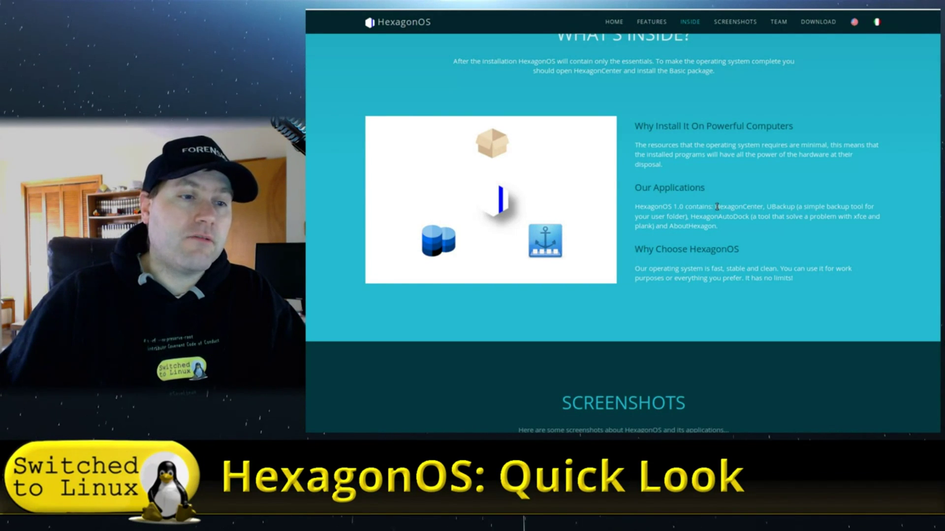
left_click_drag(714, 207, 765, 207)
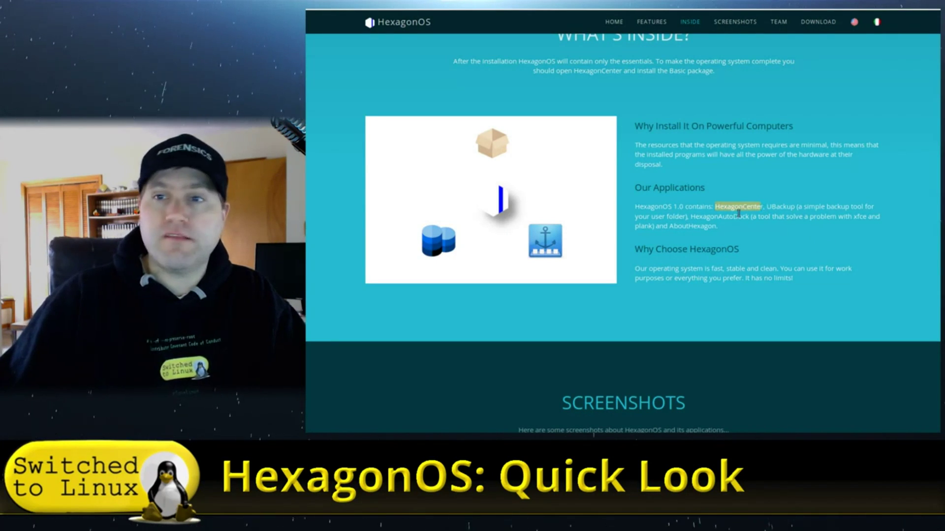
left_click_drag(766, 207, 801, 206)
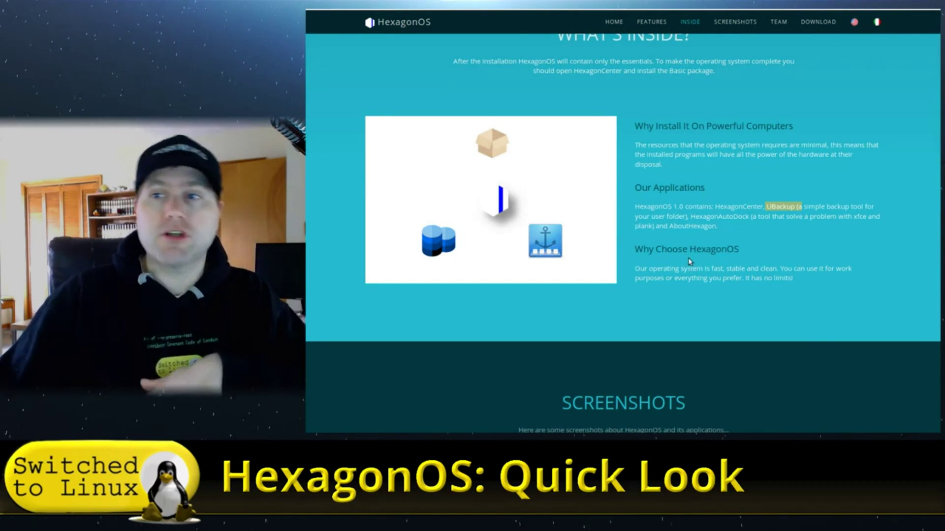
scroll(638, 265, "down", 3)
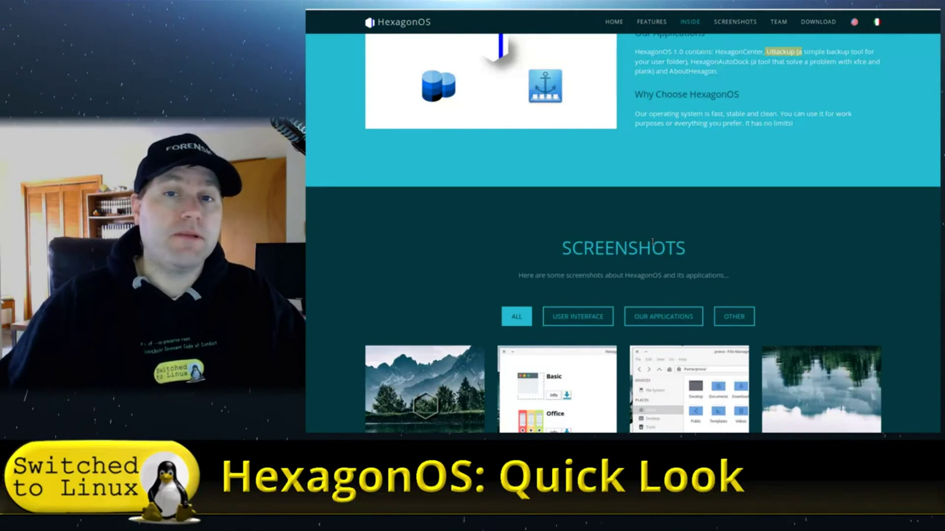
Scroll past the Screenshots thumbnails down to the Meet the Team section
scroll(652, 242, "down", 4)
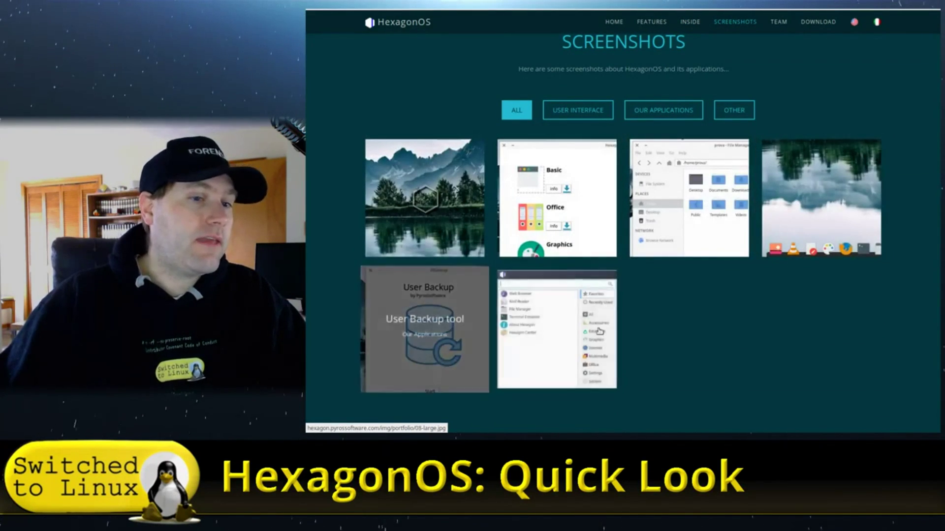
scroll(719, 328, "down", 3)
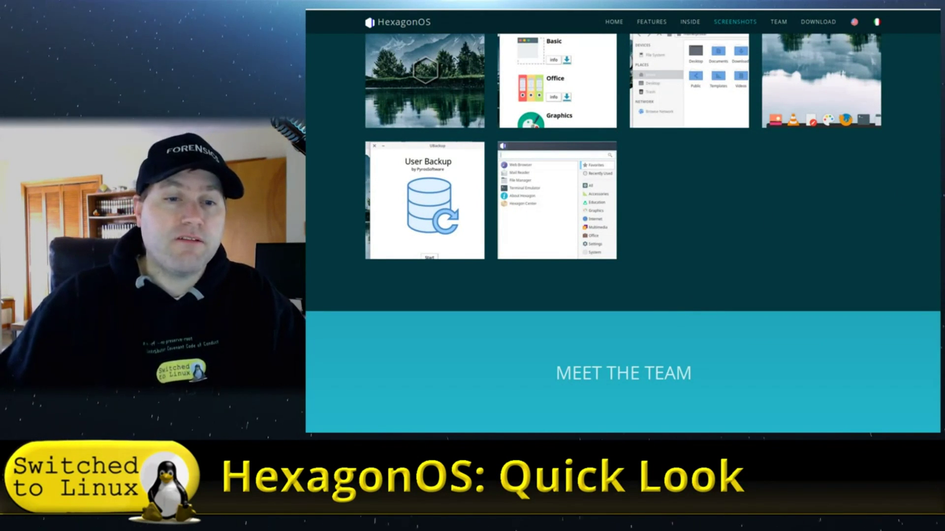
scroll(607, 361, "down", 2)
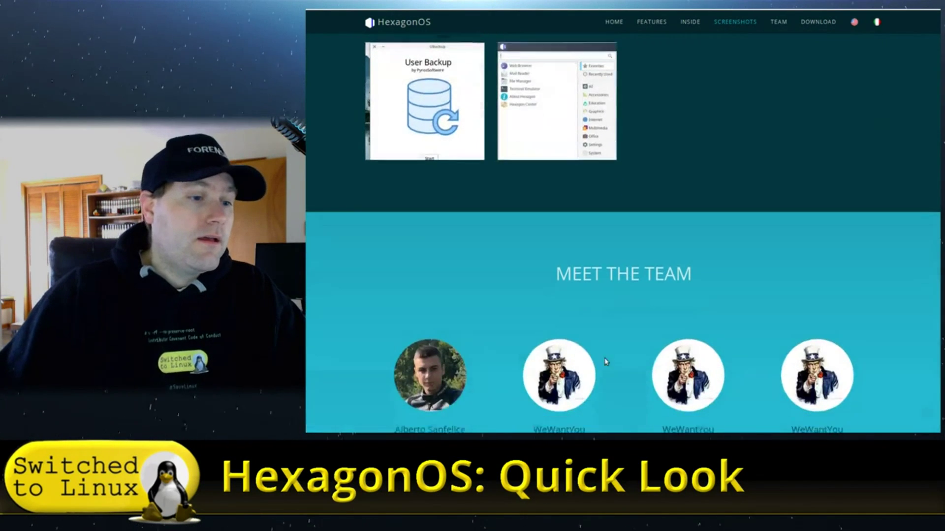
scroll(606, 362, "down", 4)
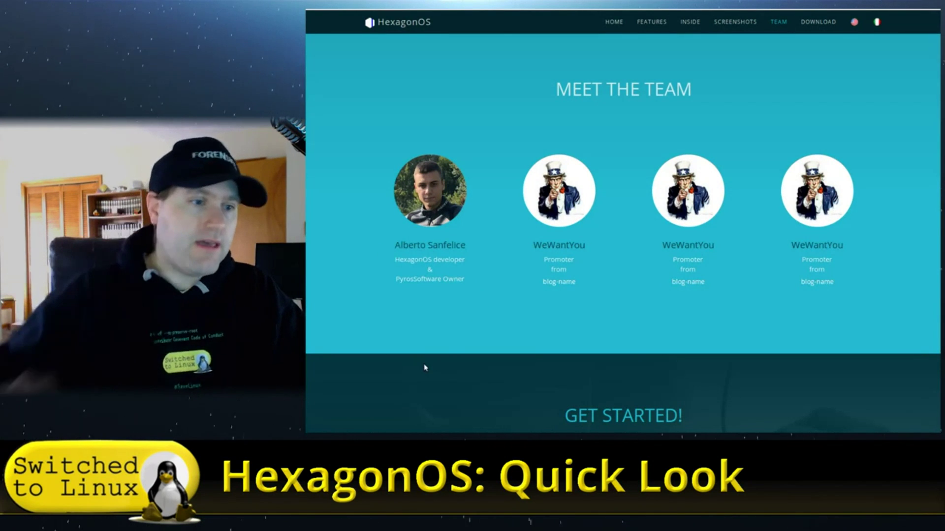
Scroll down to the GET STARTED section with the DOWNLOAD NOW button
scroll(766, 394, "down", 3)
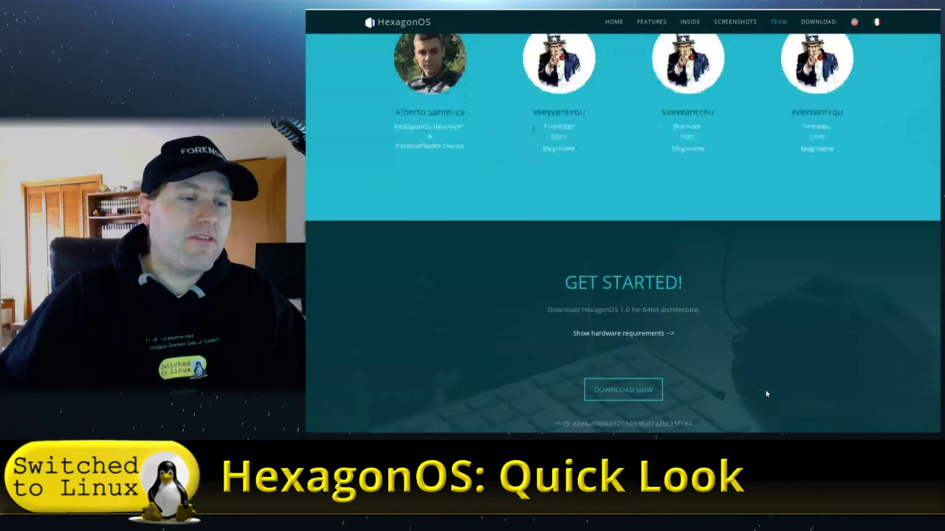
scroll(766, 393, "down", 3)
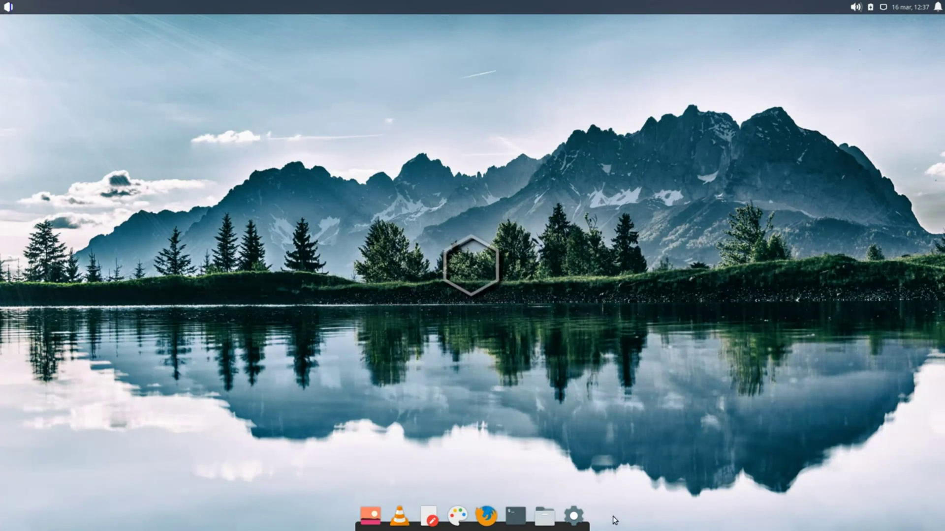
Peek at the panel notifications and month calendar, then bring up the applications menu
left_click(937, 8)
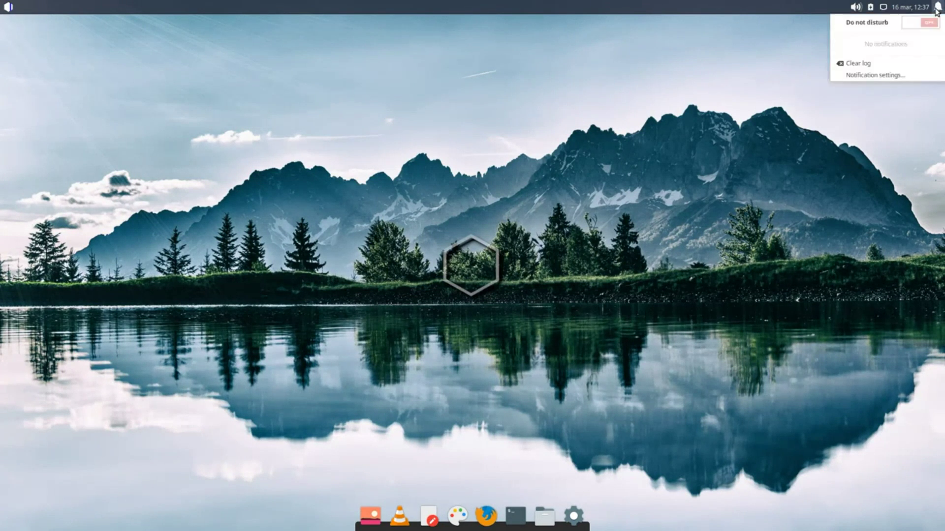
left_click(936, 7)
left_click(910, 7)
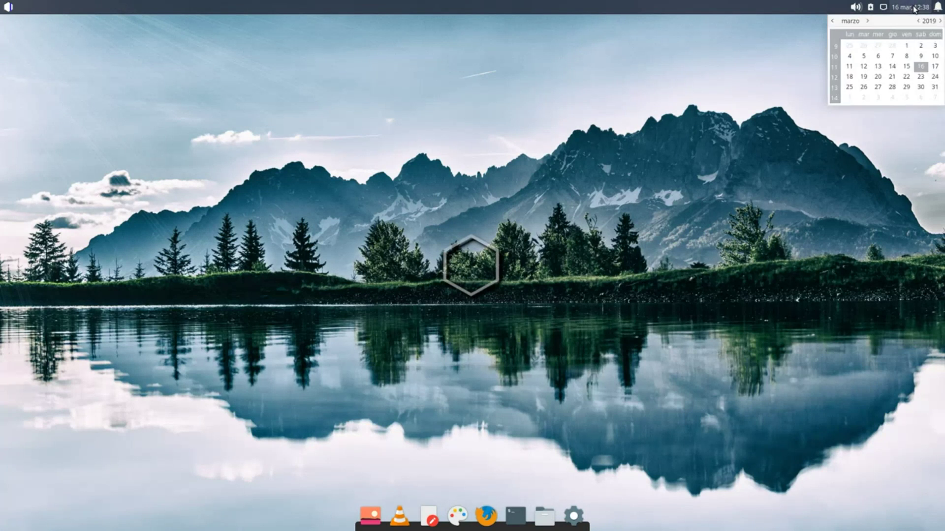
left_click(911, 7)
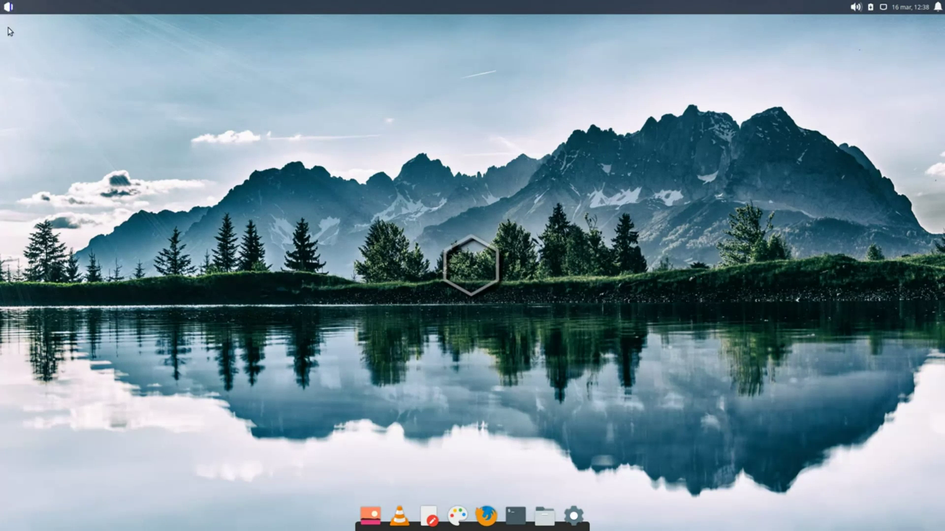
left_click(9, 7)
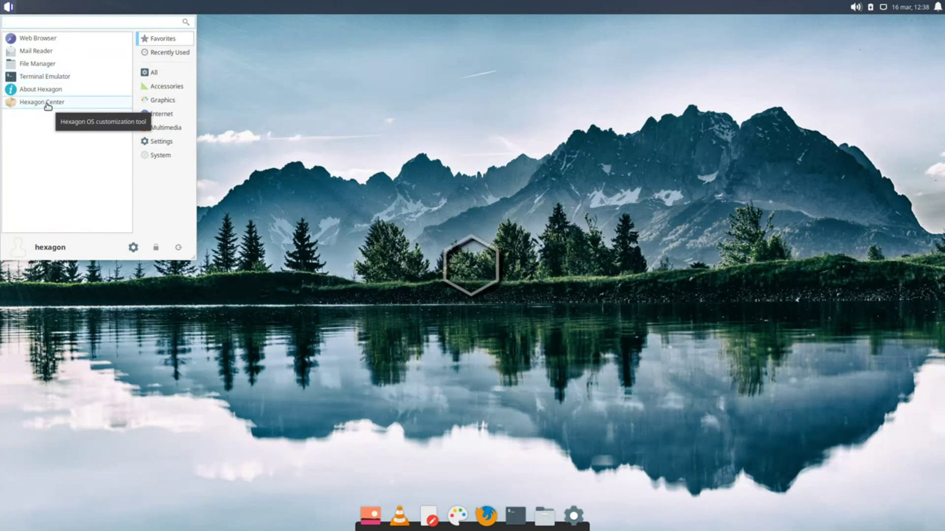
Browse the Multimedia category, then launch Hexagon Center from Favorites
left_click(179, 130)
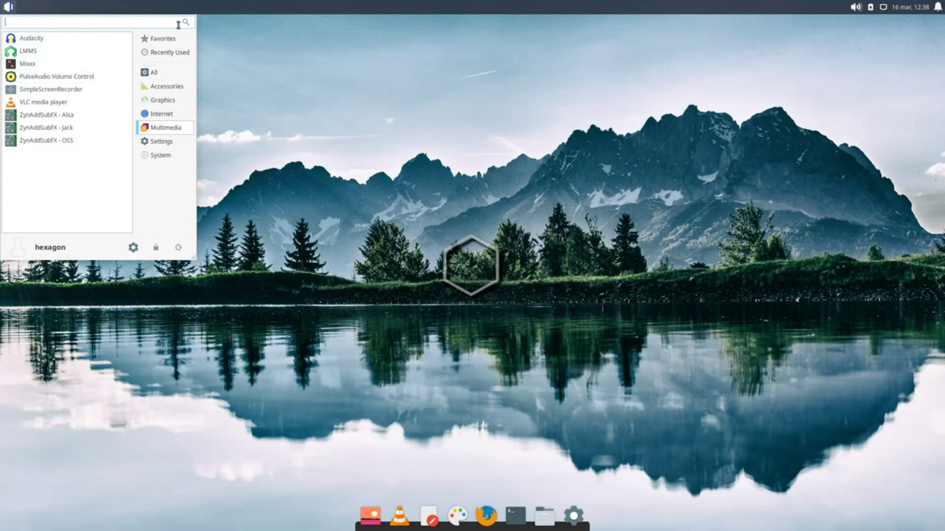
left_click(5, 9)
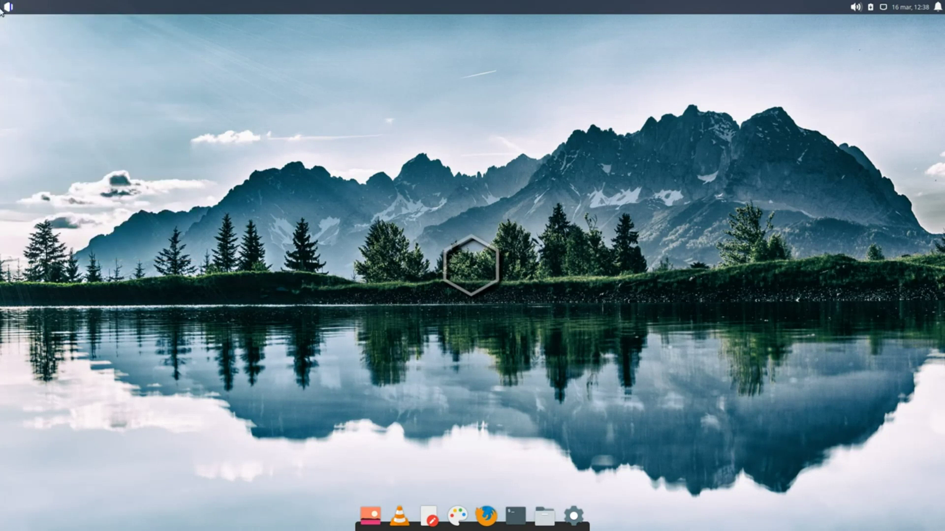
left_click(12, 12)
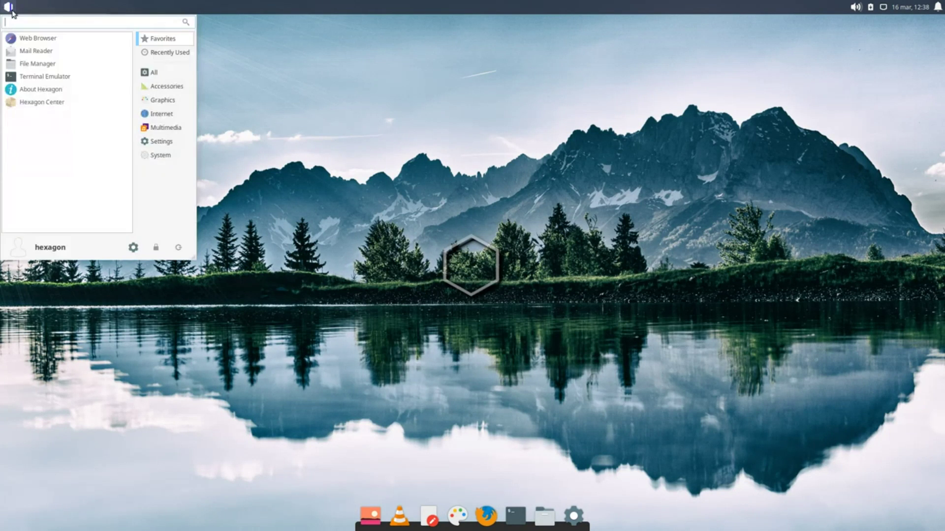
left_click(53, 103)
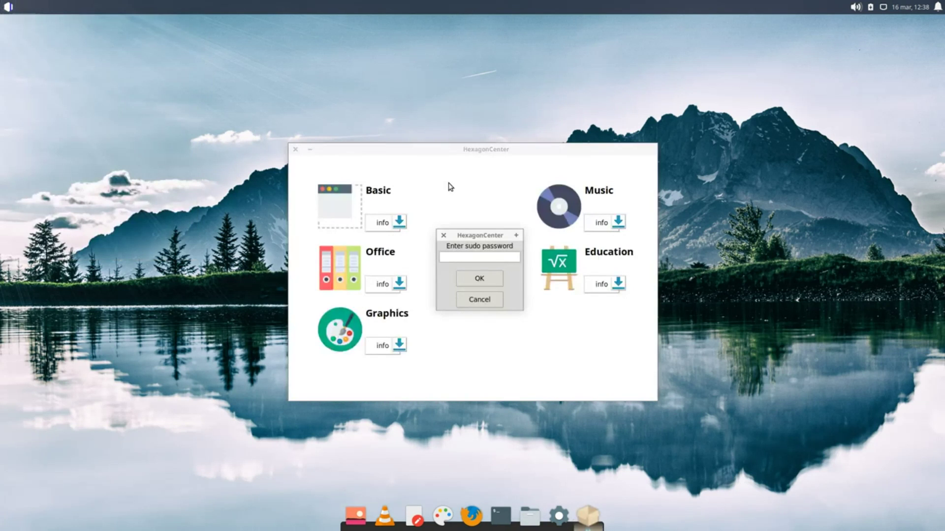
Unlock HexagonCenter with the sudo password and review the Office Pack's program list
left_click_drag(481, 153, 533, 110)
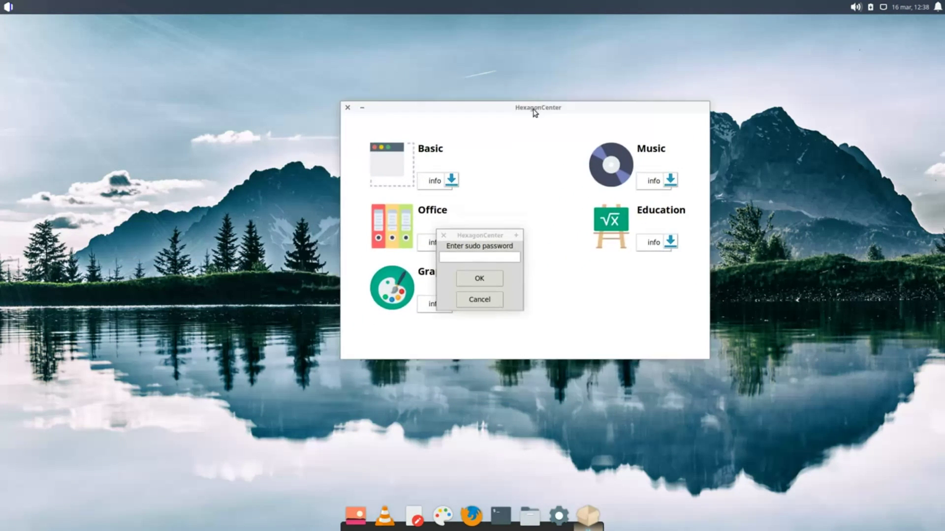
left_click(451, 256)
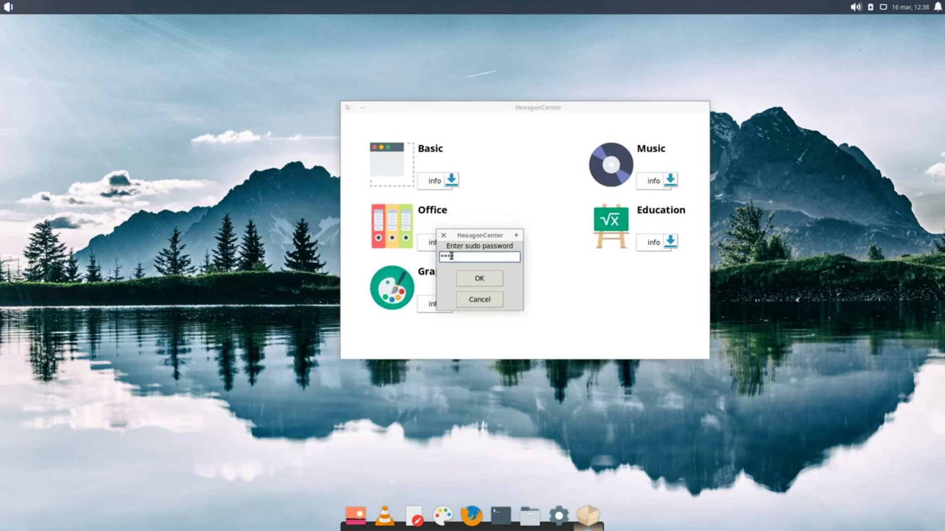
key("Return")
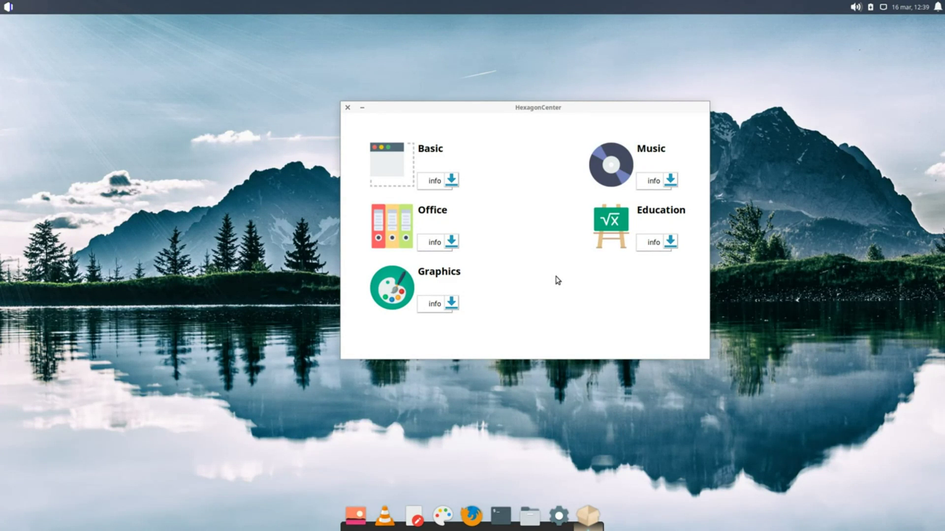
left_click(433, 243)
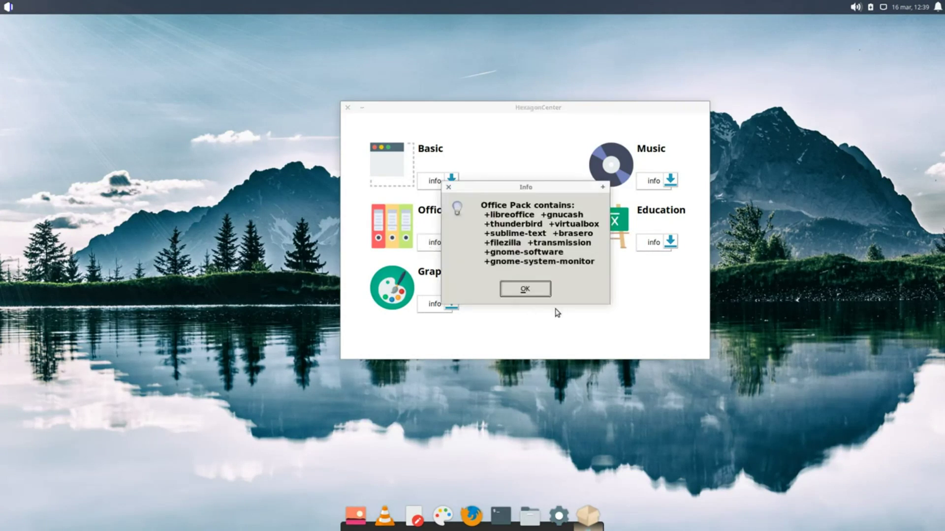
left_click(449, 188)
Launch Synaptic through a 'syn' menu search, authenticate with the password, then close it
left_click(8, 7)
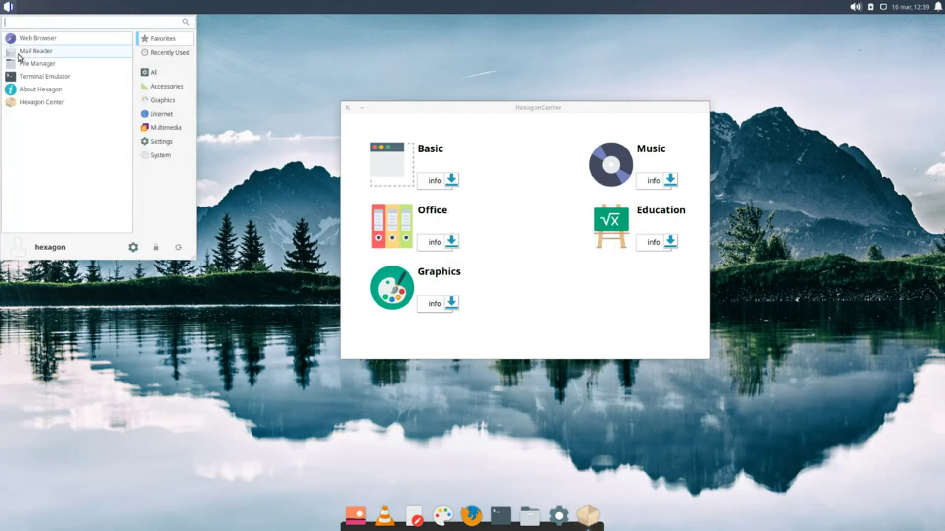
type("syn")
left_click(49, 38)
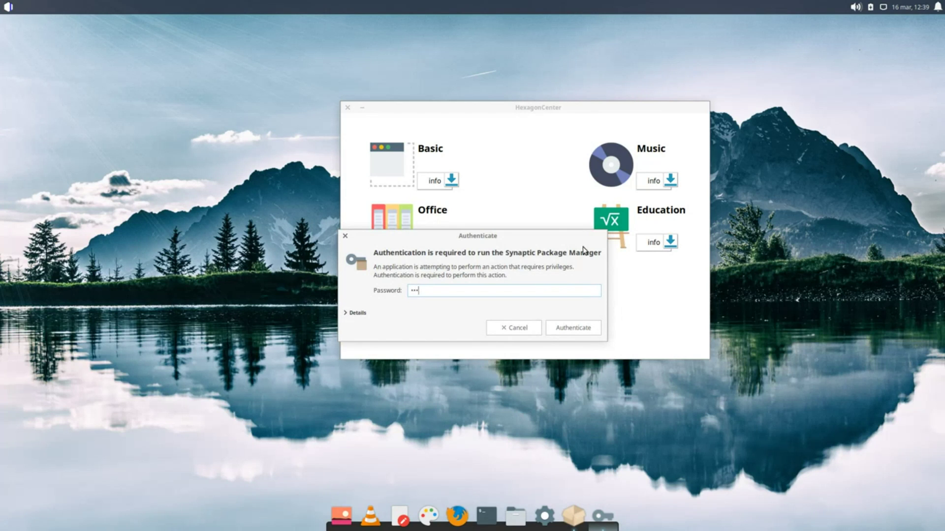
key("Return")
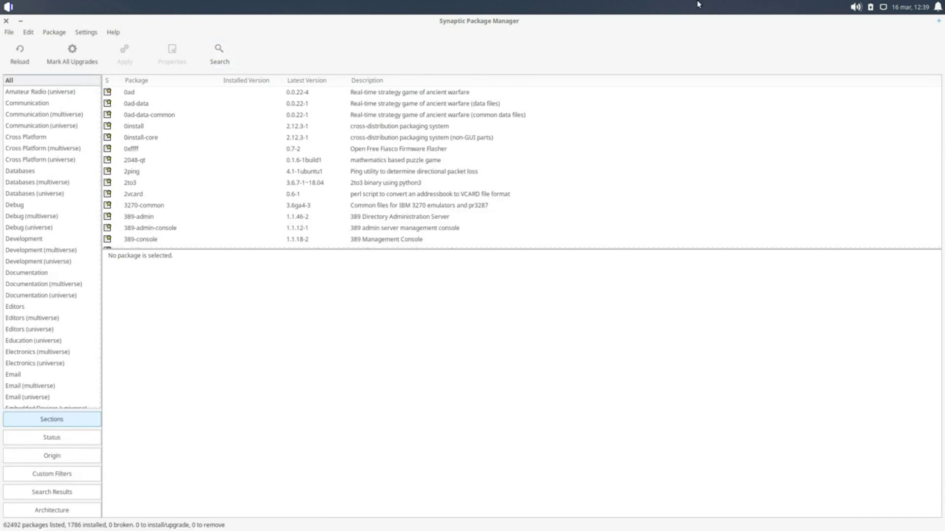
left_click(6, 21)
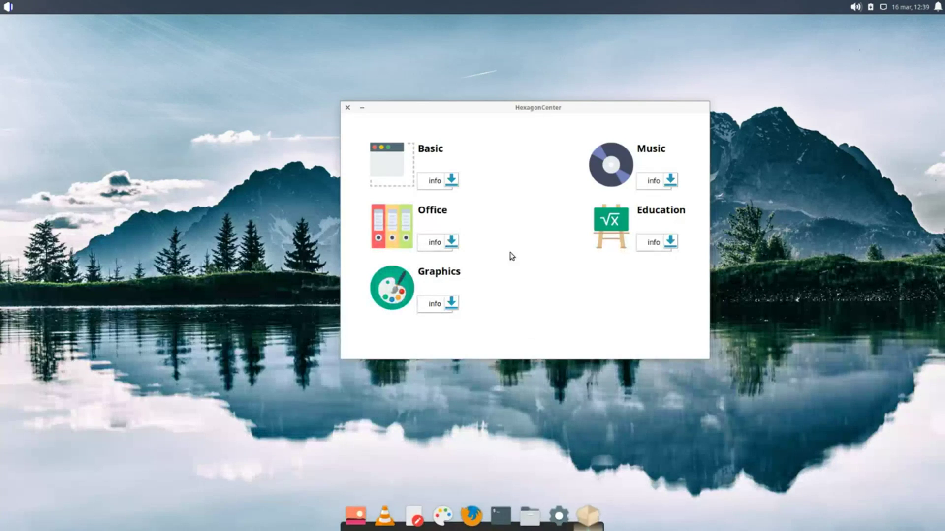
View the Basic and Graphics pack lists, install the Graphics pack, and open File Manager
left_click(432, 182)
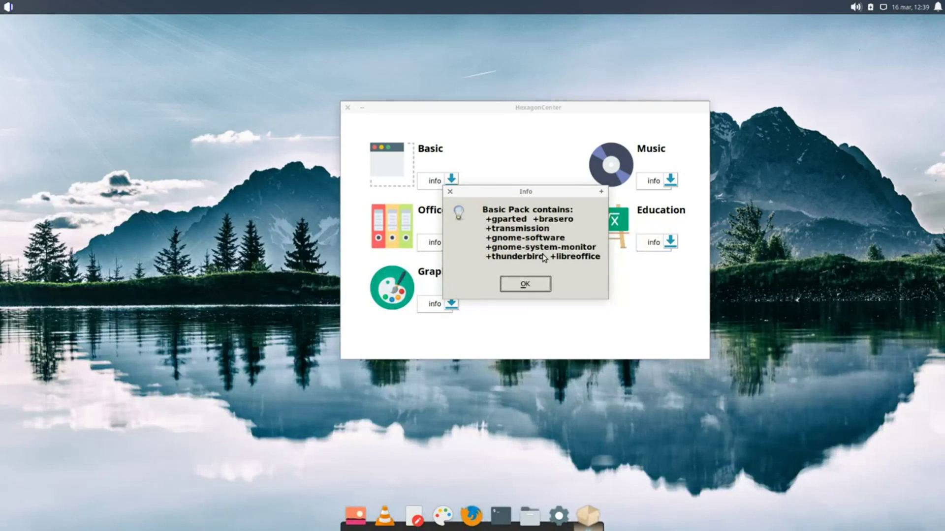
left_click(450, 193)
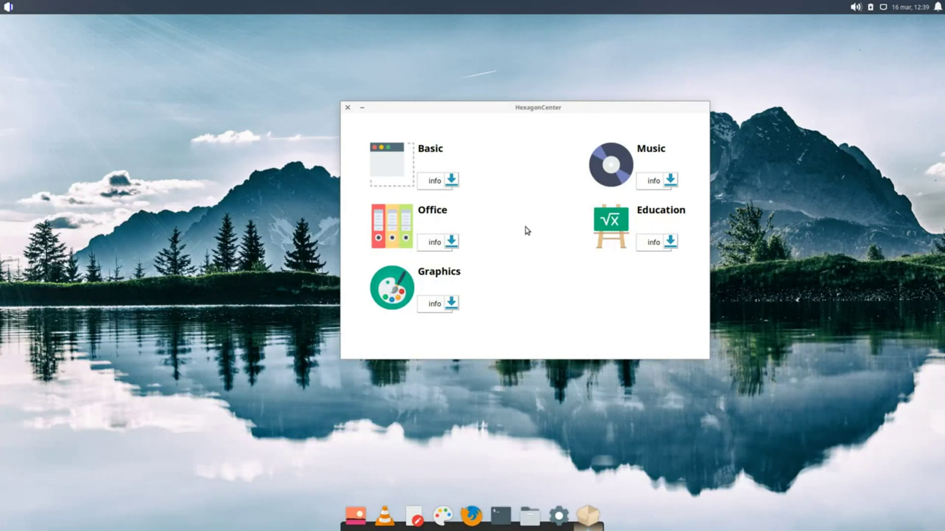
left_click(434, 303)
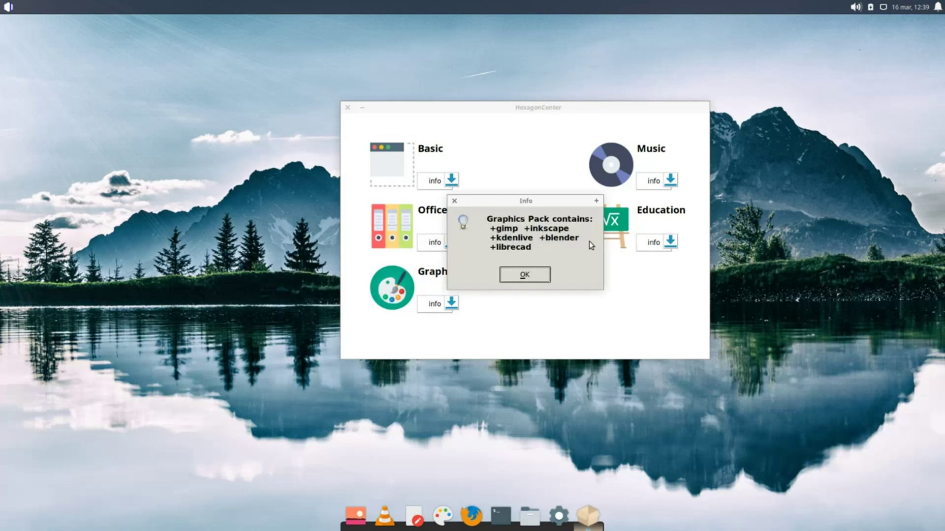
left_click(524, 275)
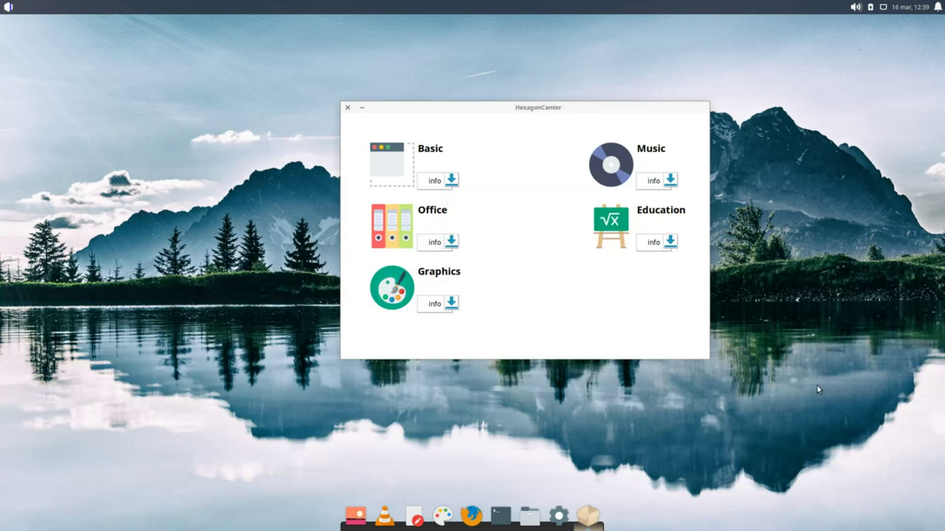
left_click(452, 302)
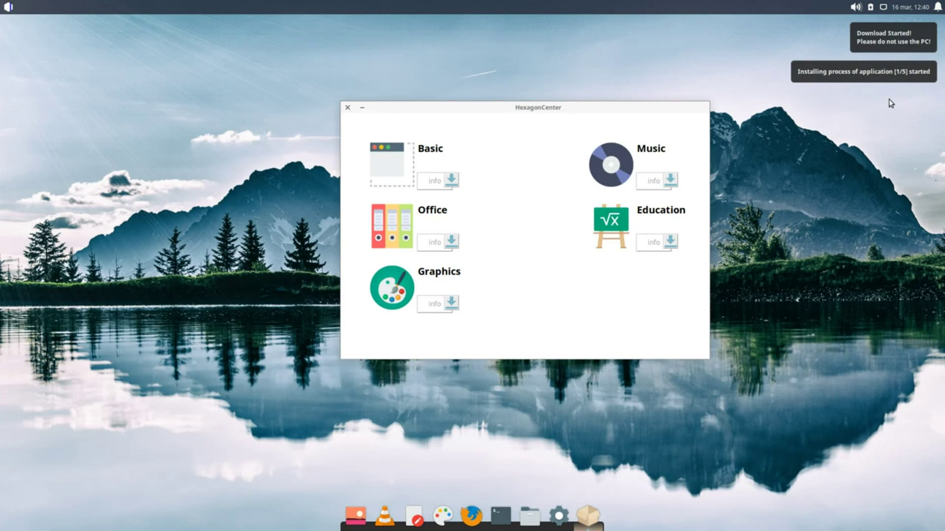
left_click(530, 516)
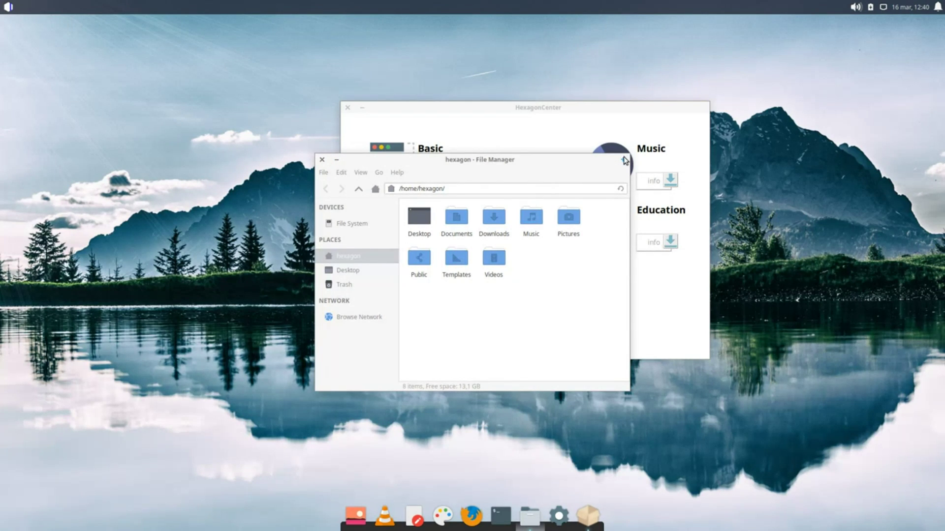
Minimize and restore the File Manager, then switch focus between it and HexagonCenter
left_click(336, 161)
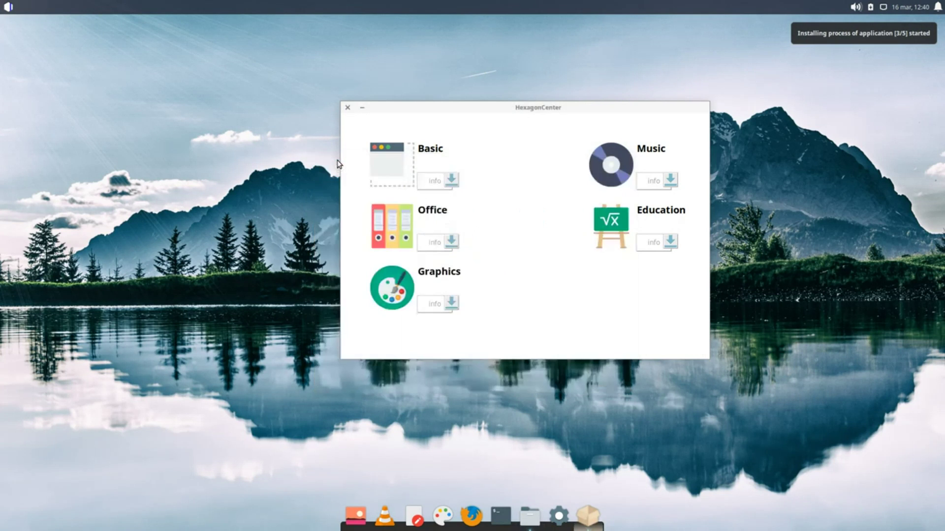
left_click(534, 518)
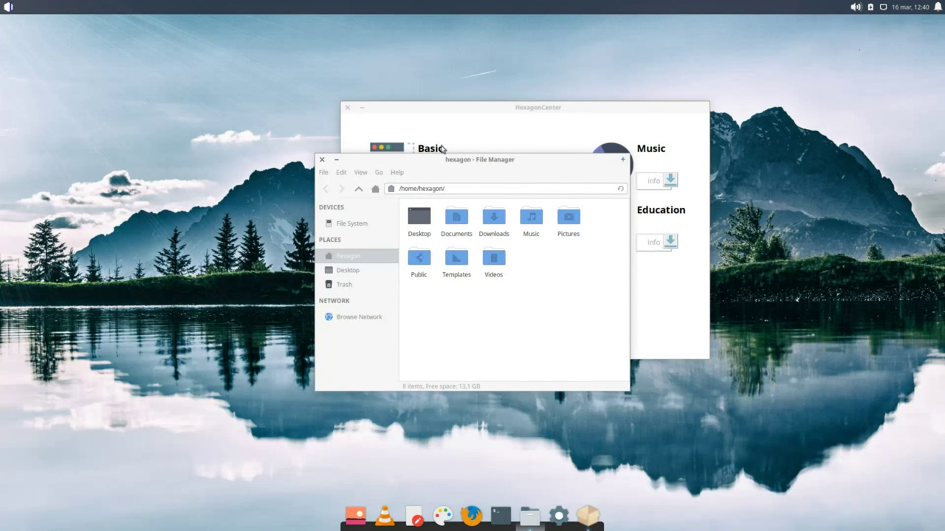
left_click_drag(523, 167, 422, 243)
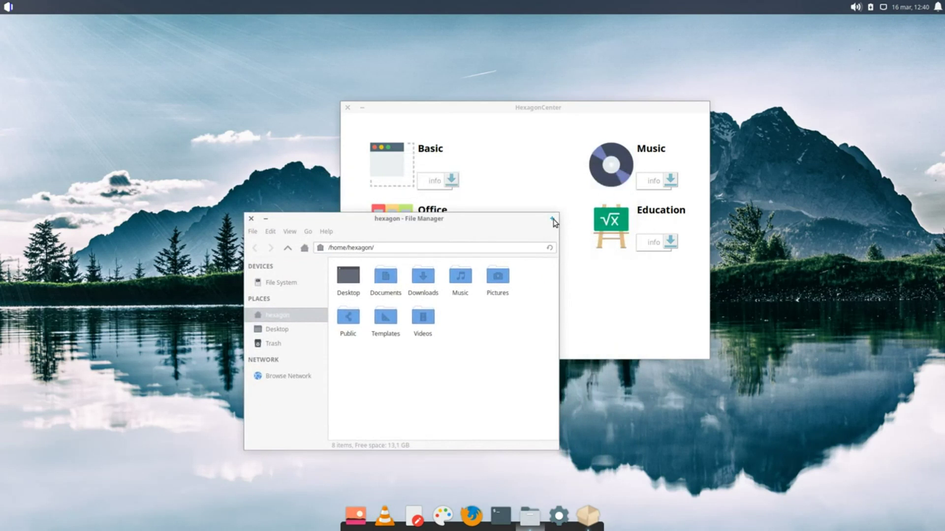
left_click(531, 112)
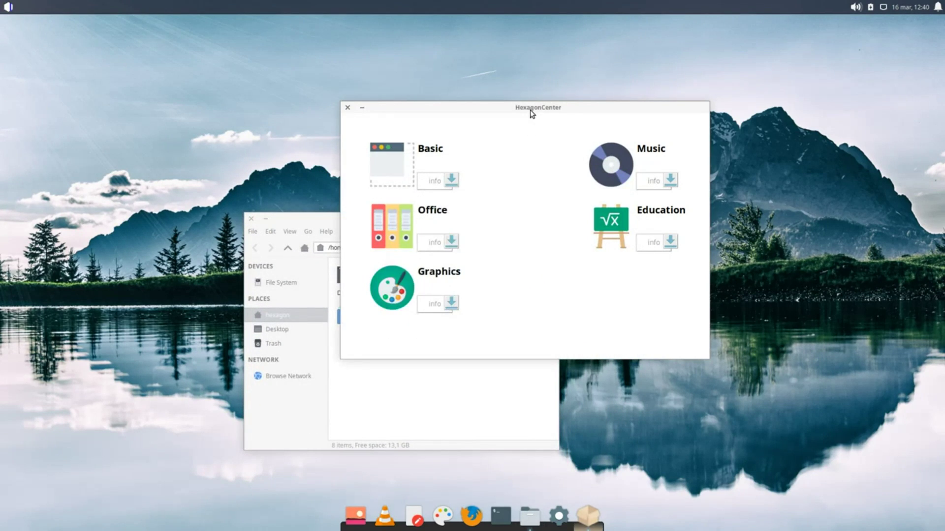
left_click(487, 406)
Move HexagonCenter to the right side, close the File Manager, and toggle the Whisker menu
left_click_drag(506, 219, 320, 242)
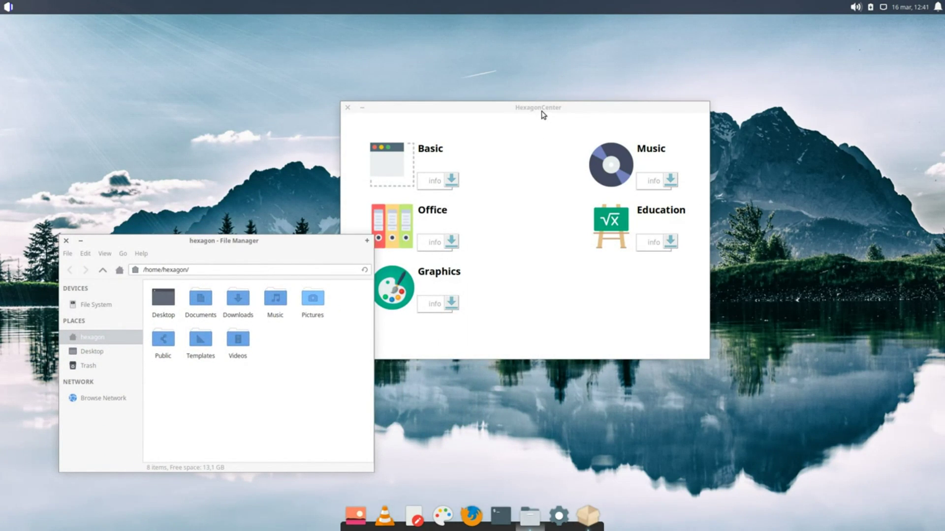
left_click_drag(542, 111, 734, 94)
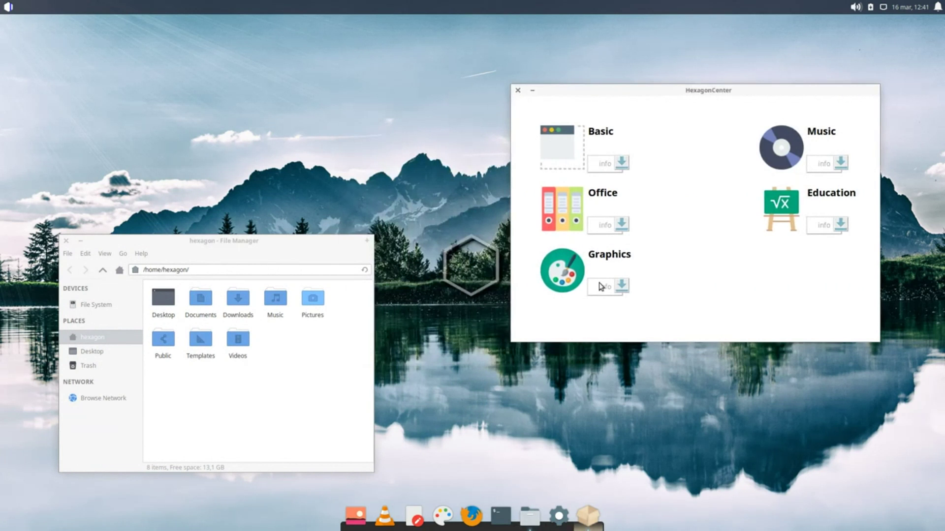
left_click_drag(282, 253, 623, 176)
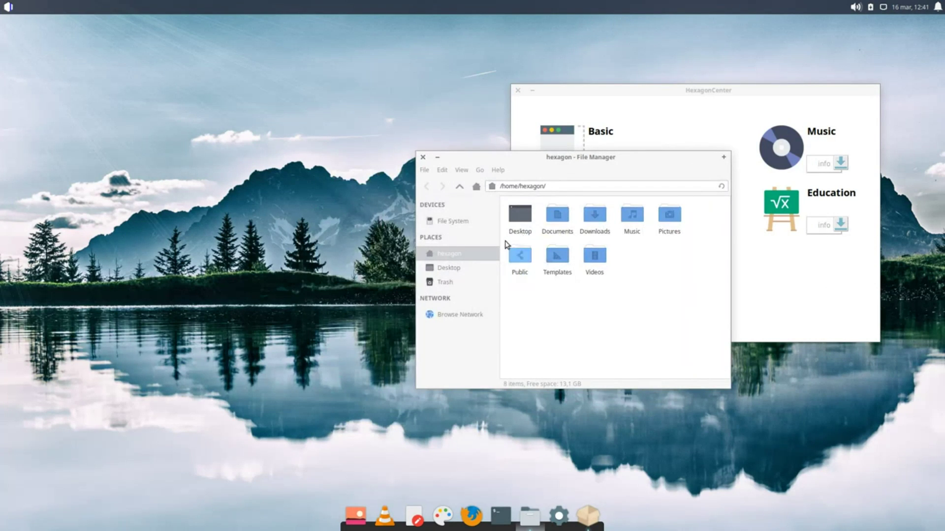
left_click(423, 158)
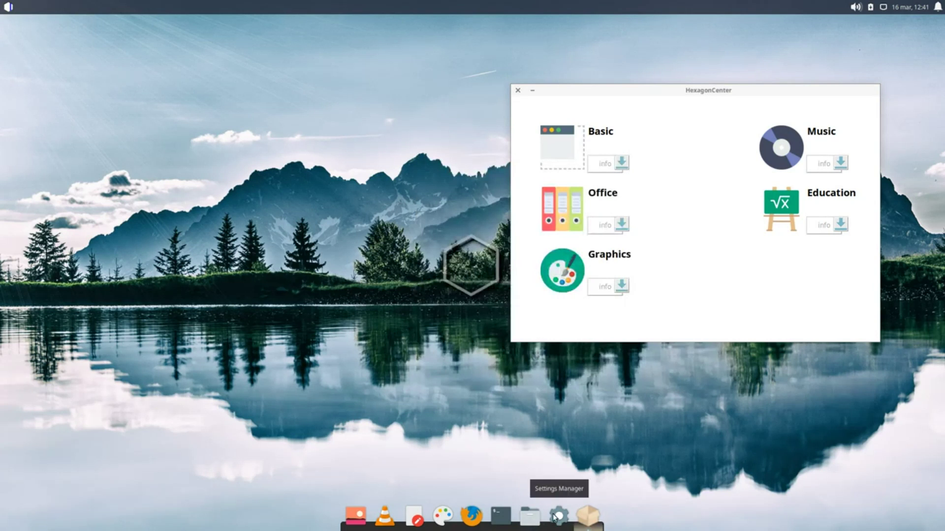
left_click(9, 8)
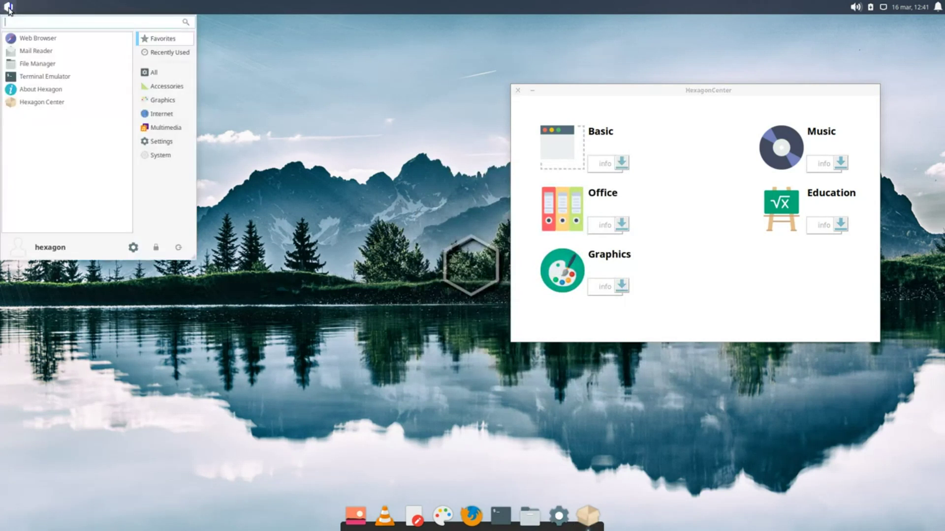
left_click(9, 8)
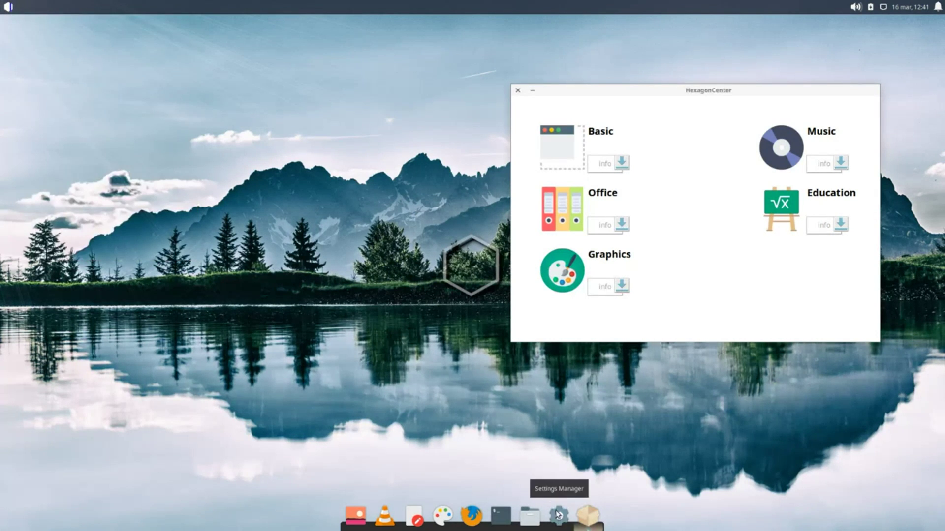
Open Software & Updates under System and show the hexagon.pyrossoftware.com source in Other Software
scroll(433, 236, "down", 5)
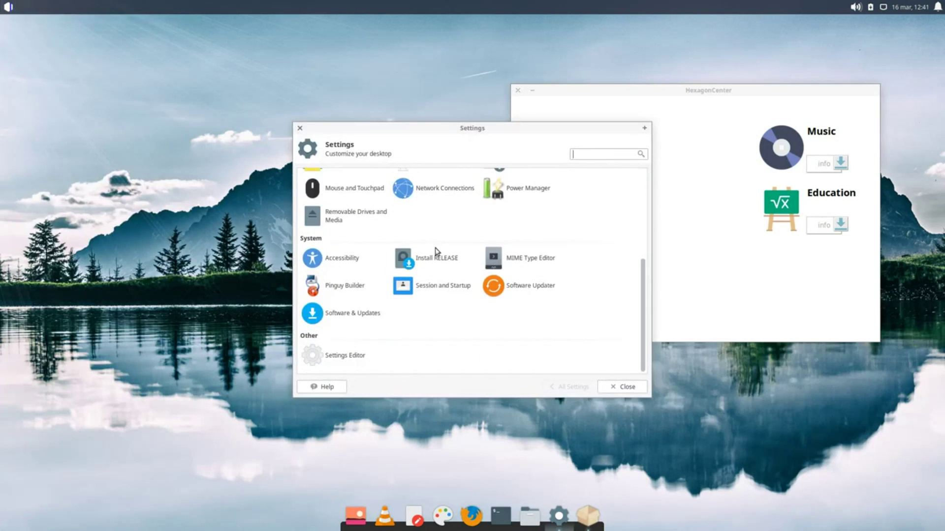
left_click(377, 319)
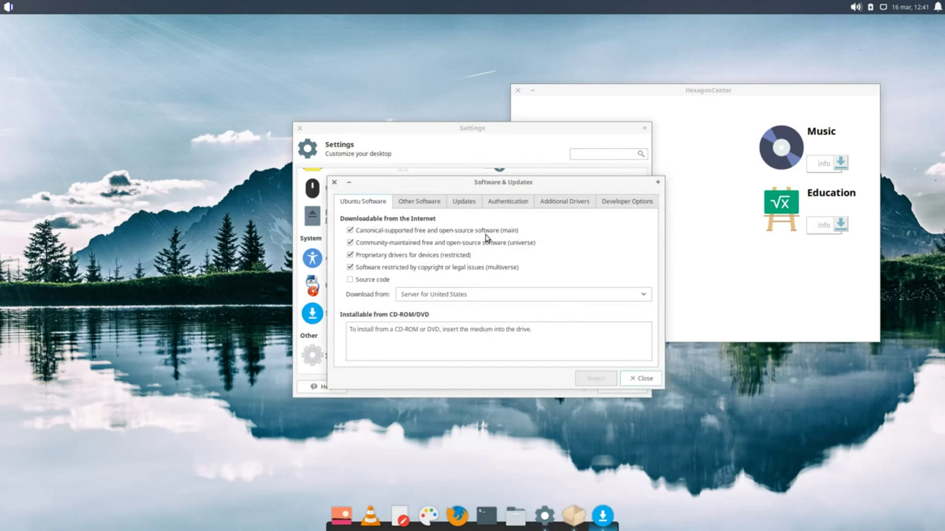
left_click(419, 201)
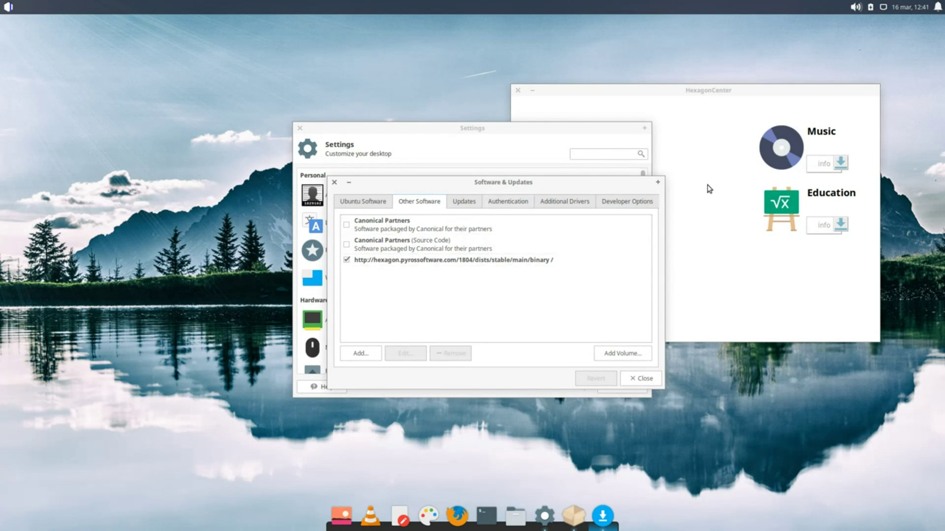
left_click_drag(718, 91, 790, 40)
Show About HexagonOS from the application menu and move it to the lower right
left_click(10, 7)
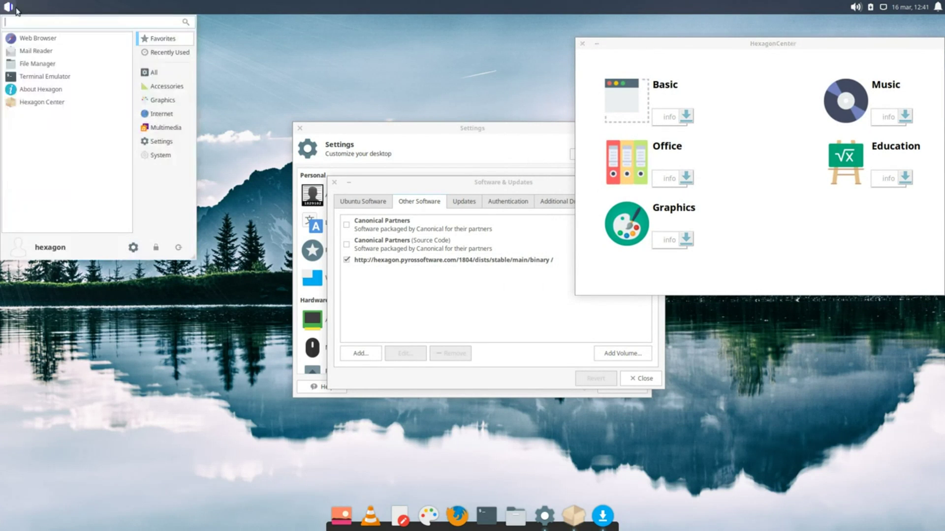
left_click(60, 93)
left_click_drag(471, 163, 721, 217)
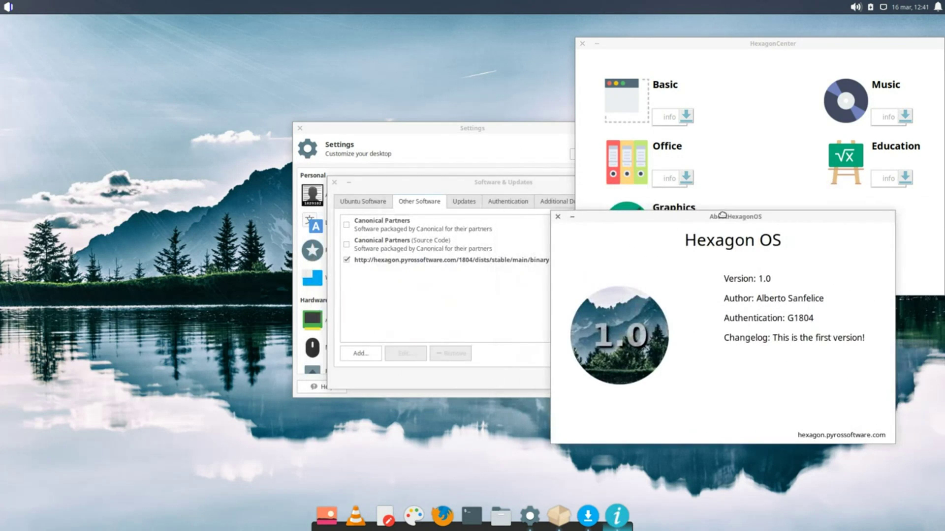
Launch UBackup by searching 'ub', move it upper left, and close About HexagonOS
left_click(10, 7)
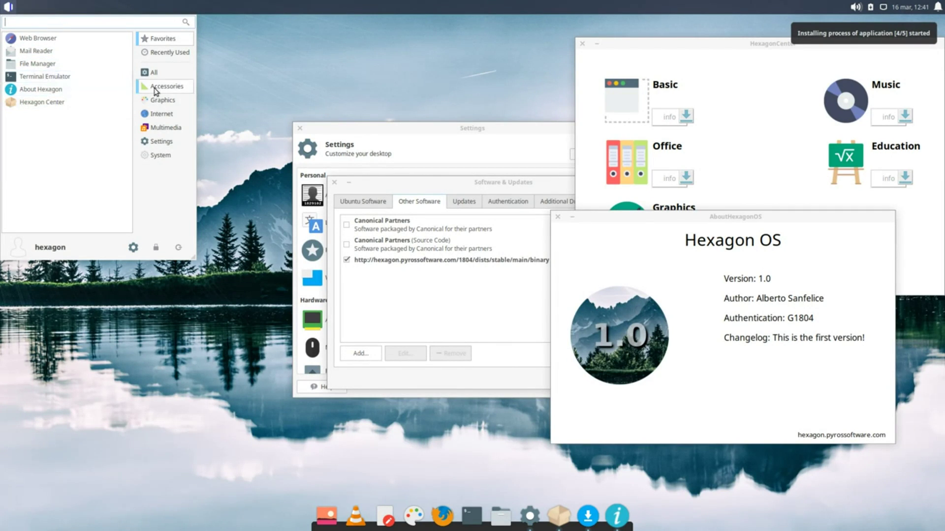
type("ub")
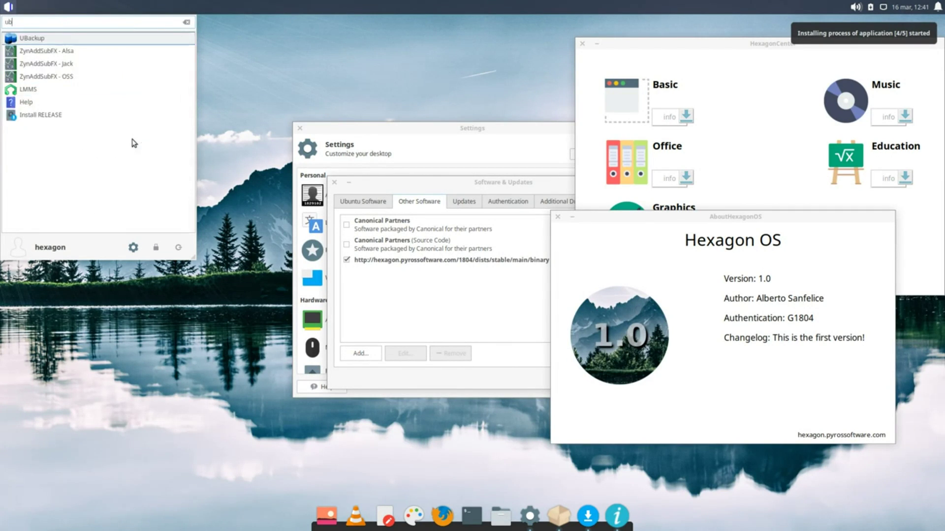
left_click(33, 38)
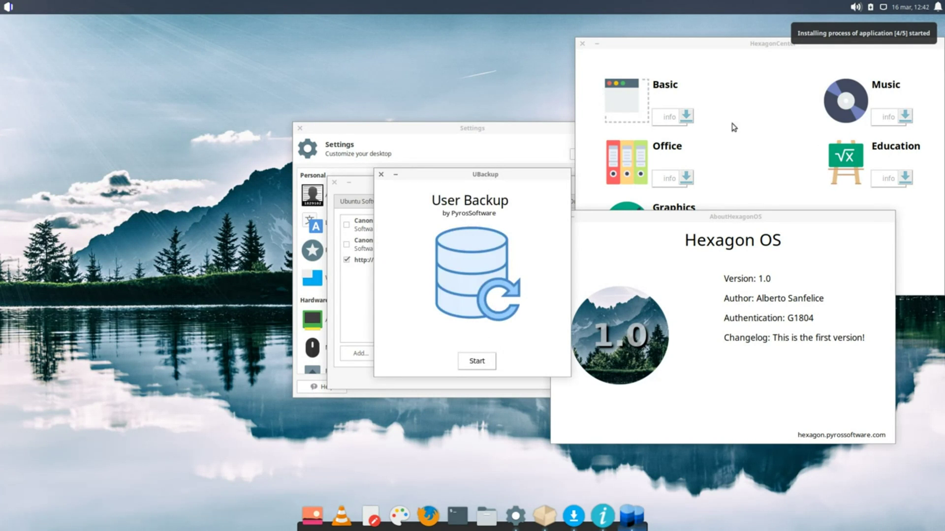
left_click_drag(486, 176, 176, 95)
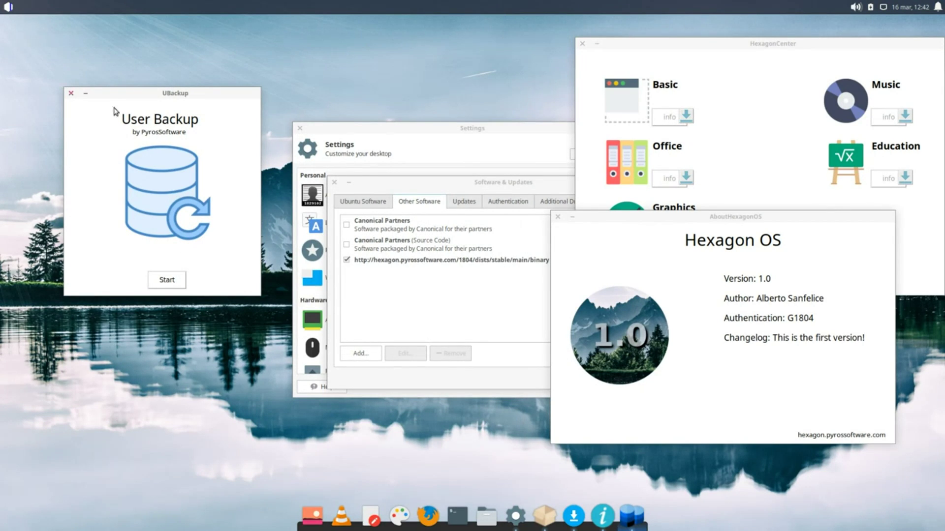
left_click(558, 216)
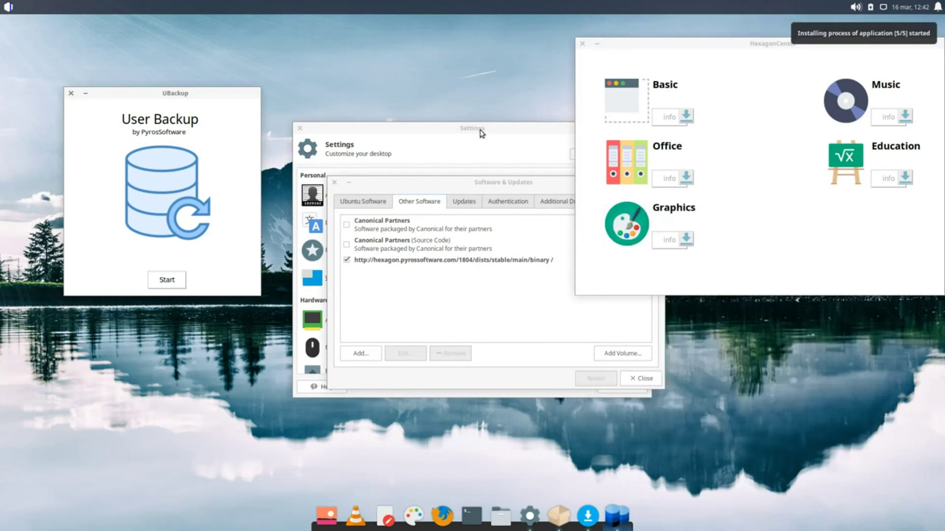
View the Updates, Authentication, Additional Drivers and Developer Options tabs of Software & Updates
left_click(508, 294)
left_click(464, 202)
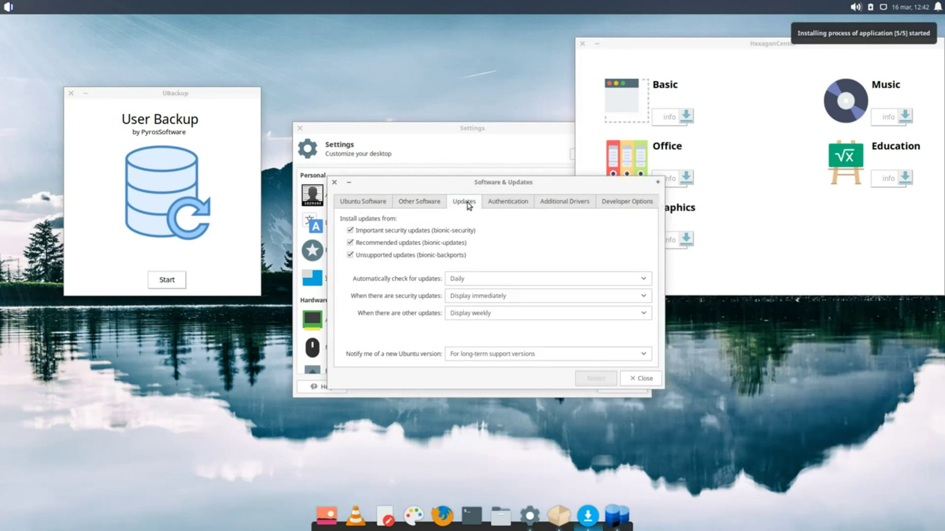
left_click(508, 203)
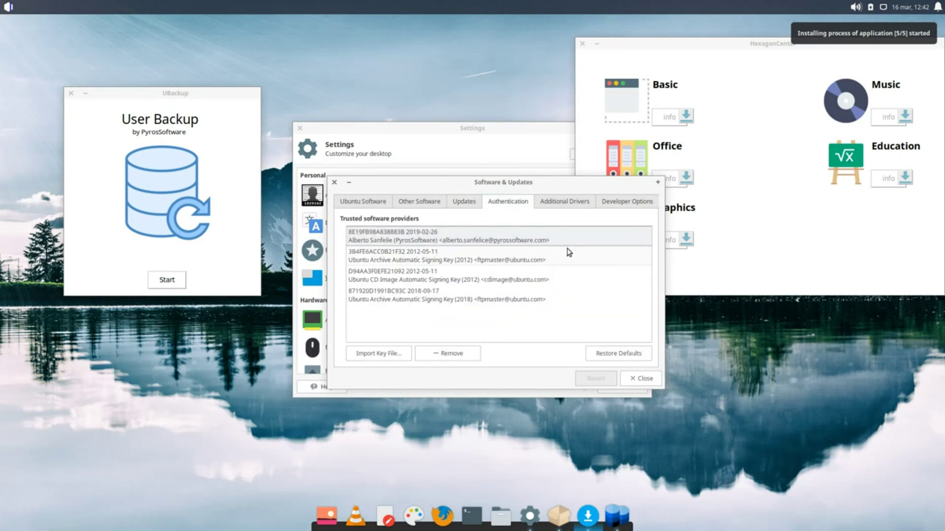
left_click(564, 201)
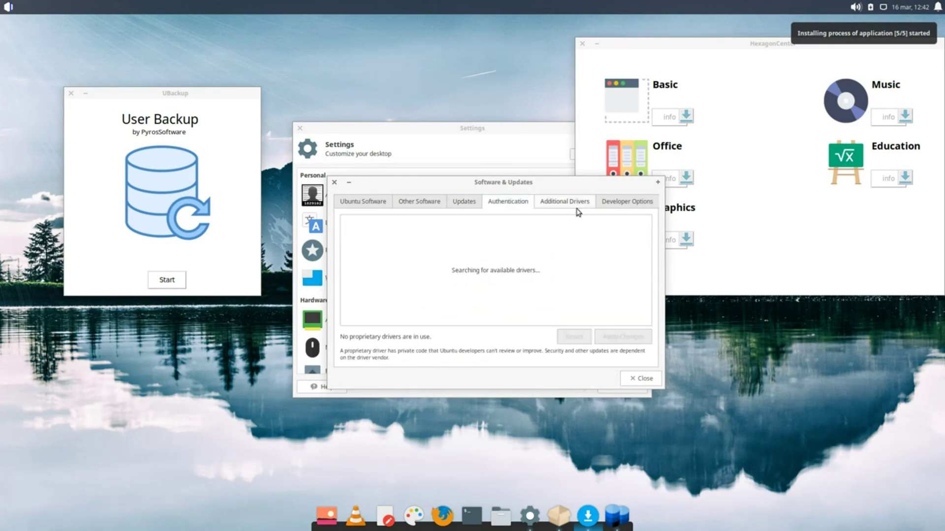
left_click(626, 208)
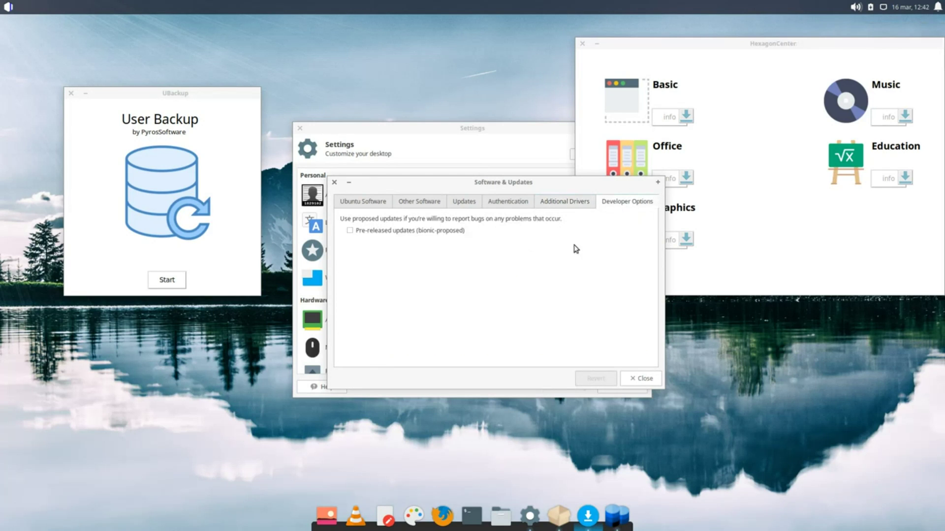
Return to the Additional Drivers list, scroll through it, and close Software & Updates
left_click(566, 202)
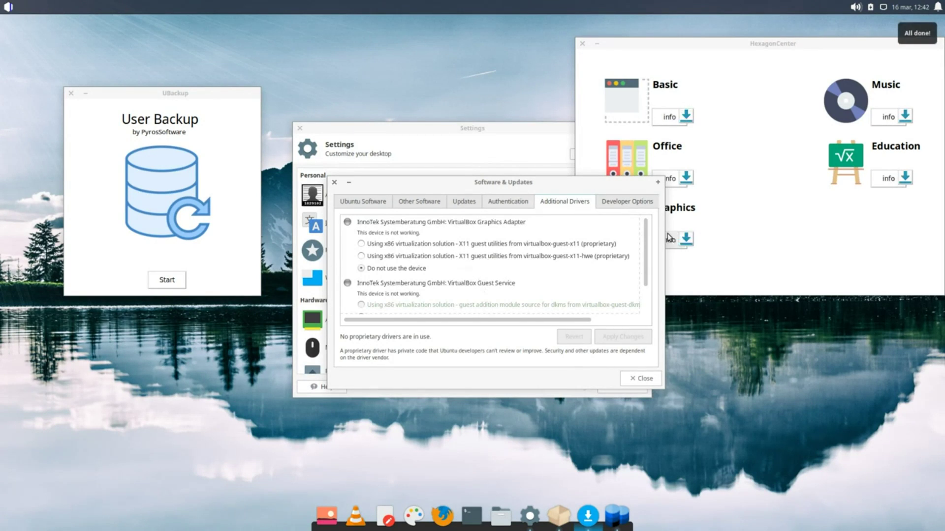
scroll(649, 251, "down", 2)
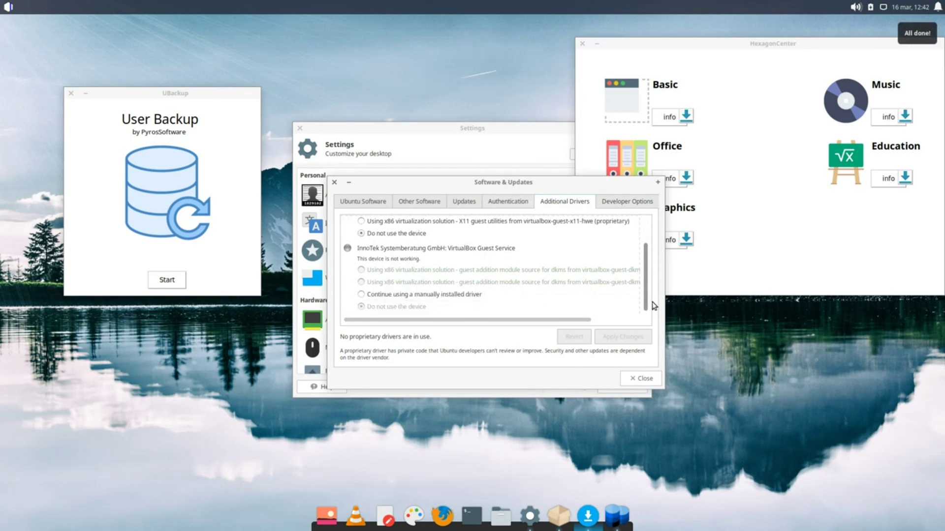
scroll(661, 246, "up", 1)
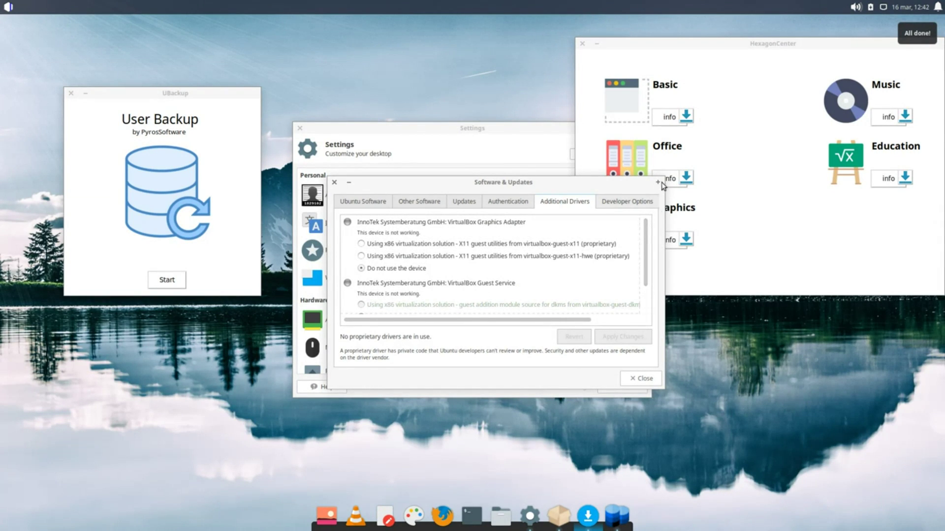
left_click(334, 184)
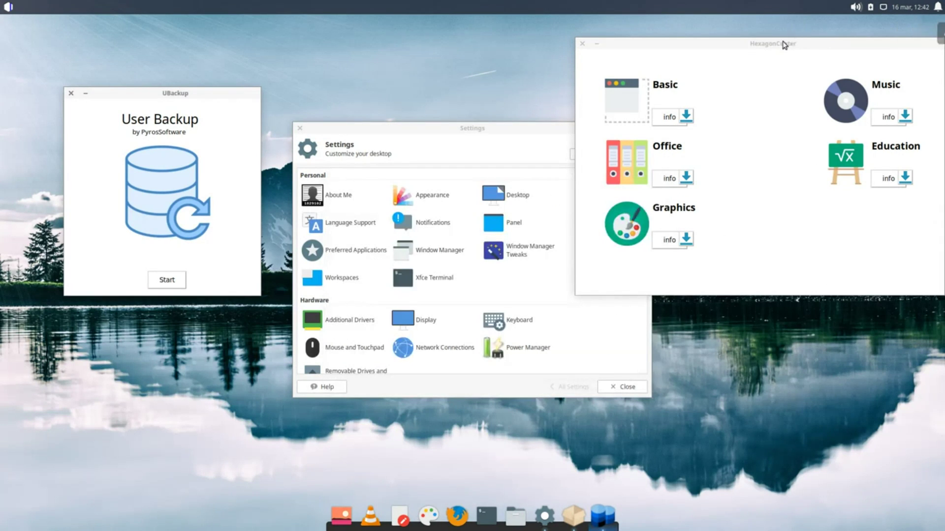
Close HexagonCenter, run UBackup's user backup to create User_Backup.zip, and dismiss the confirmation
left_click_drag(783, 44, 628, 96)
left_click(440, 92)
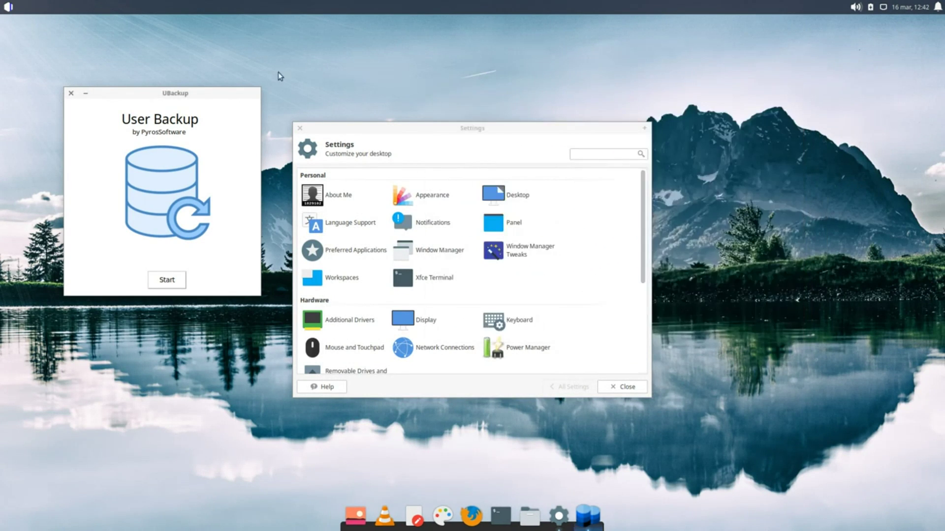
left_click_drag(205, 90, 548, 120)
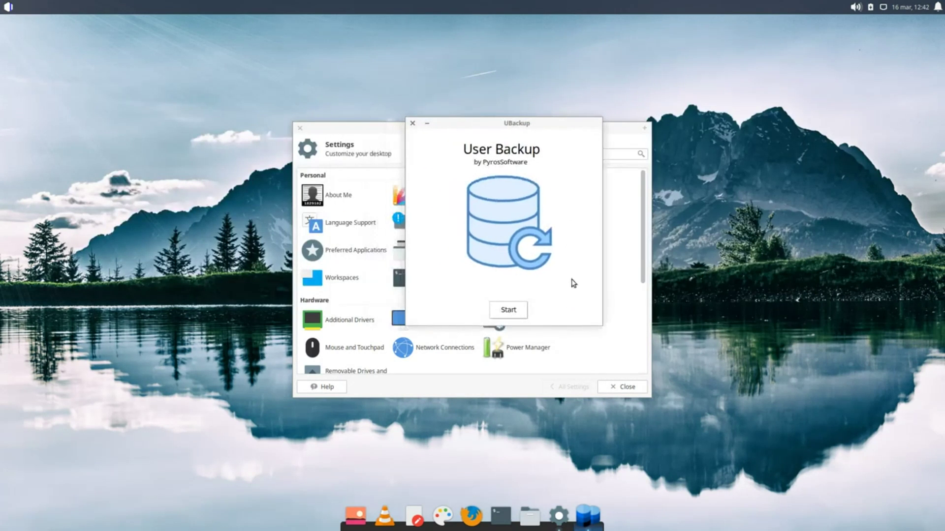
left_click(506, 313)
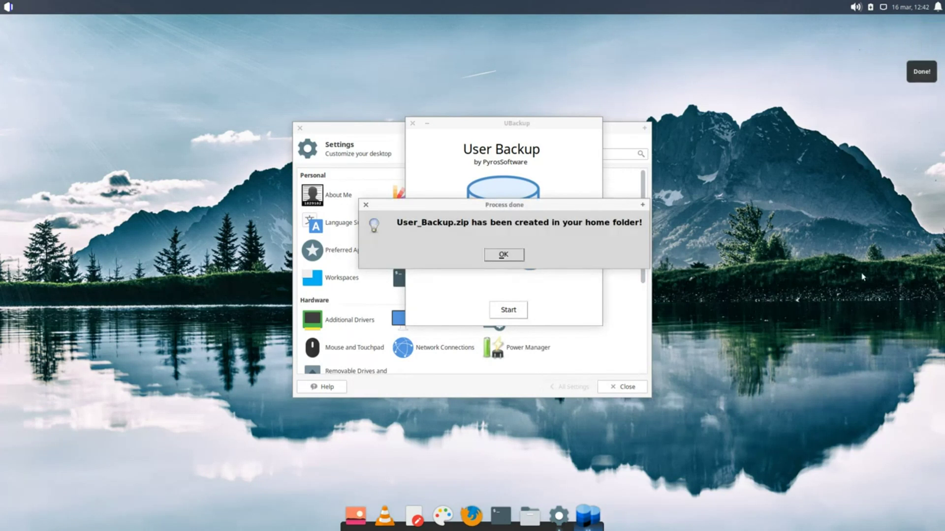
left_click(503, 255)
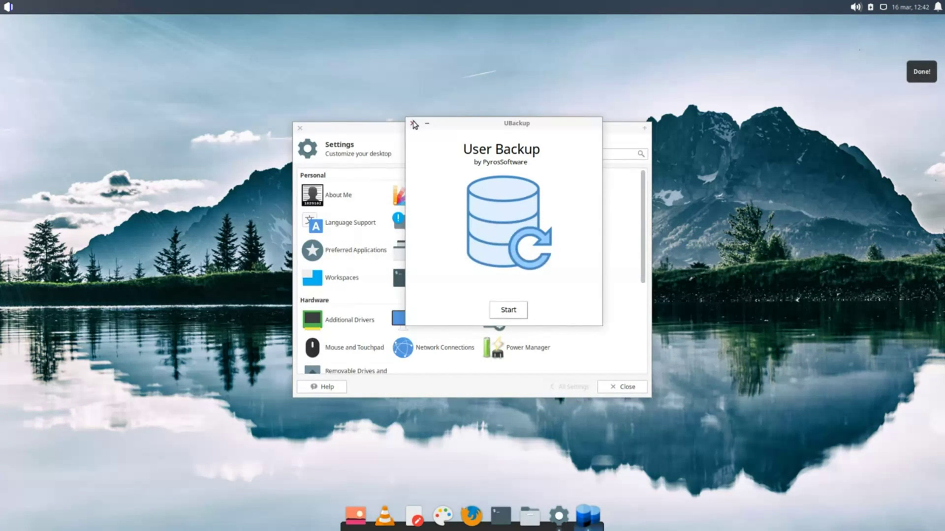
Close UBackup, open User_Backup.zip from the home folder, and maximize the archive manager window
left_click(413, 124)
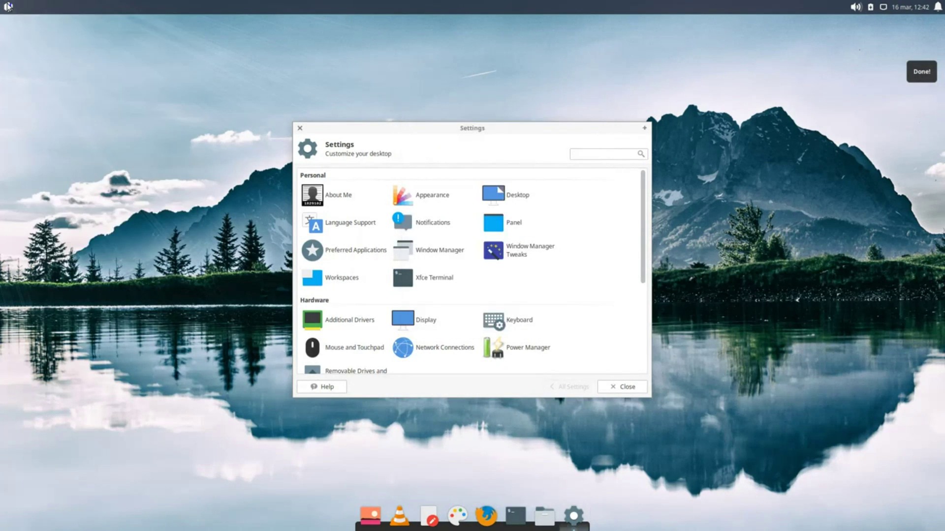
left_click(544, 515)
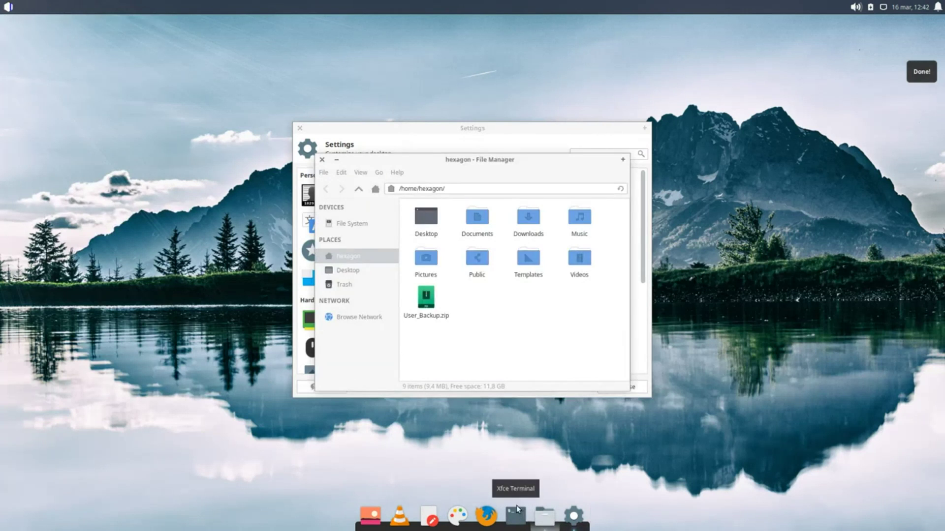
left_click(426, 301)
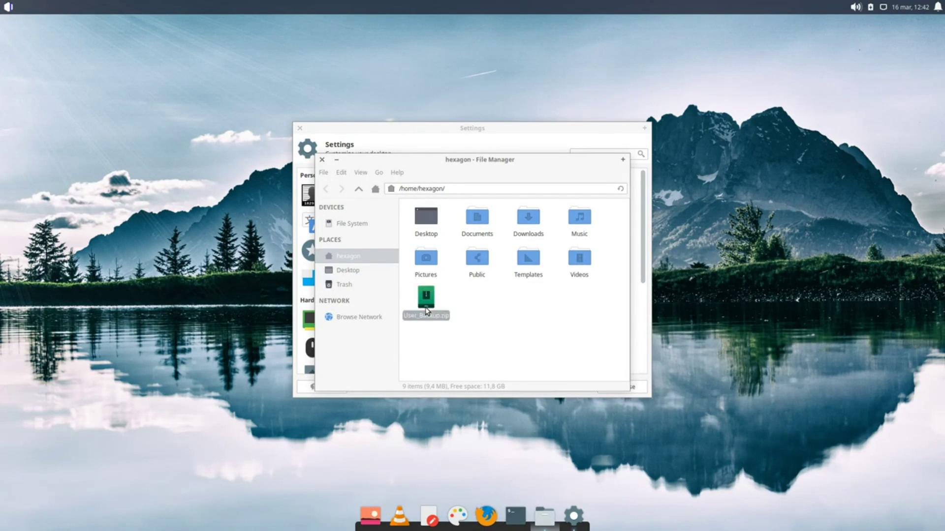
key("Return")
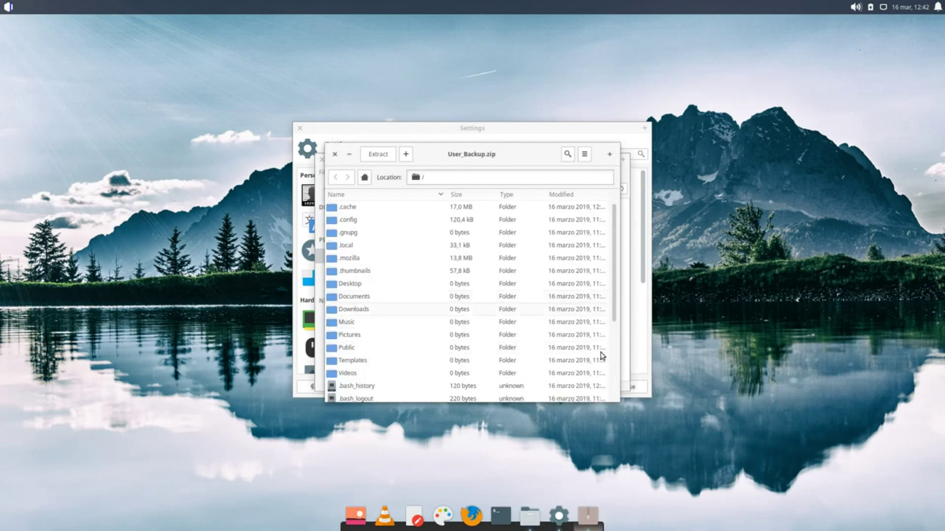
left_click_drag(619, 404, 864, 481)
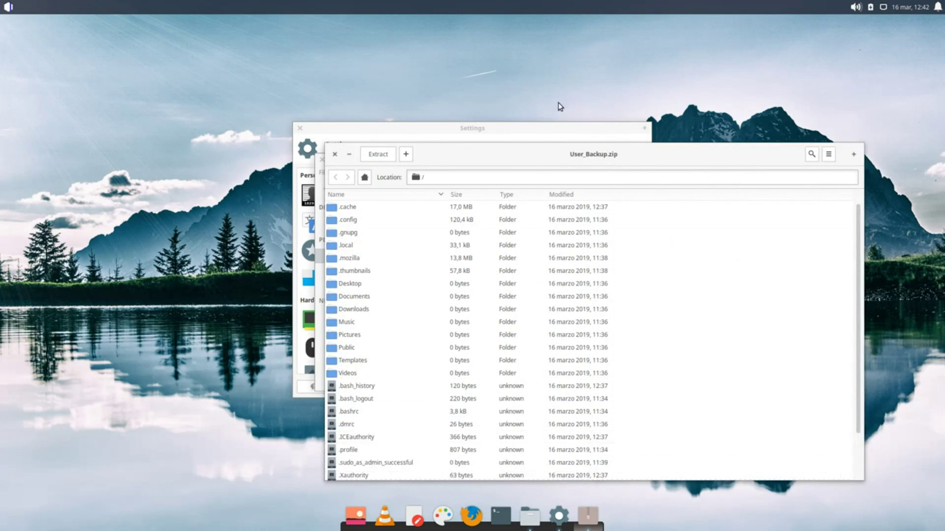
left_click_drag(567, 148, 344, 48)
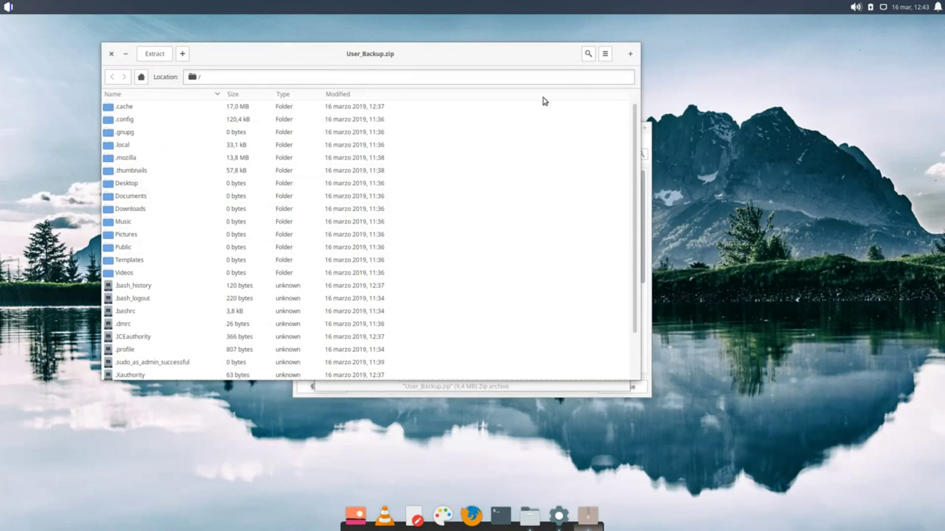
left_click(630, 56)
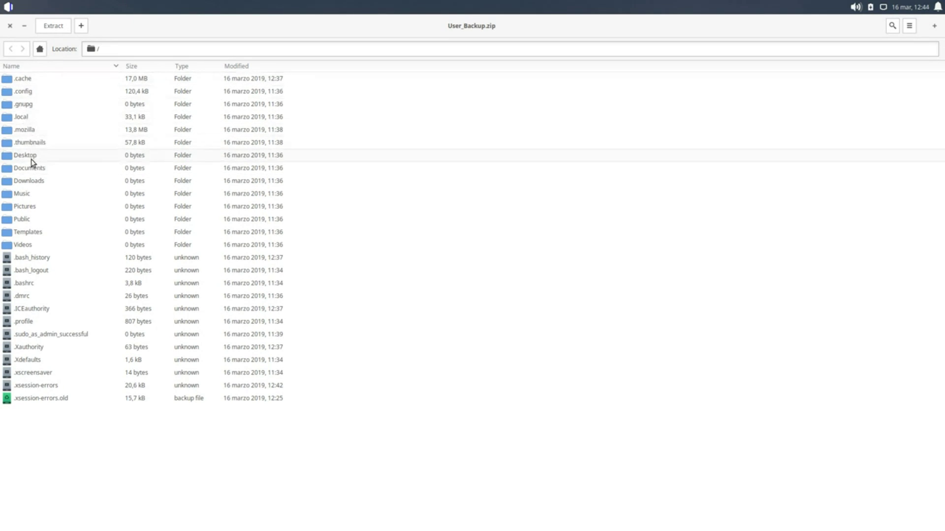
Open the archive's .mozilla folder, go back to the top level, and close User_Backup.zip
double_click(32, 132)
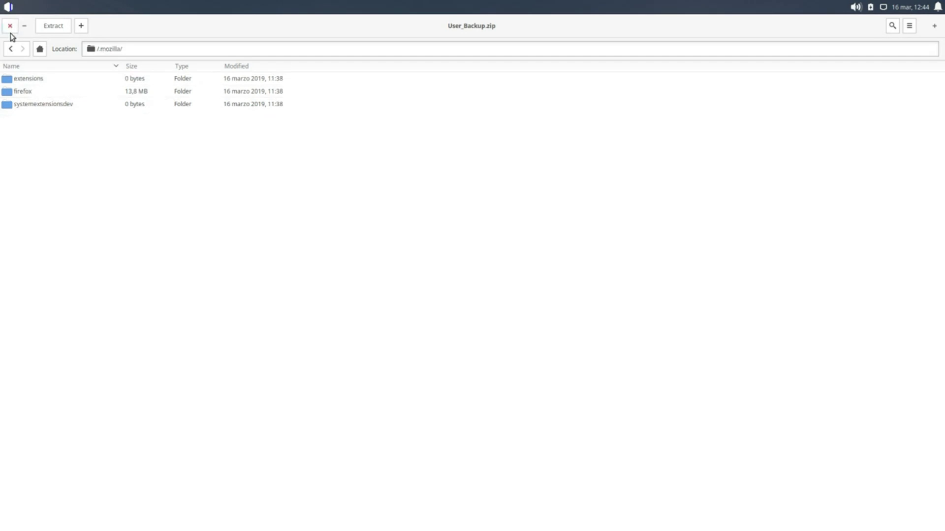
left_click(11, 48)
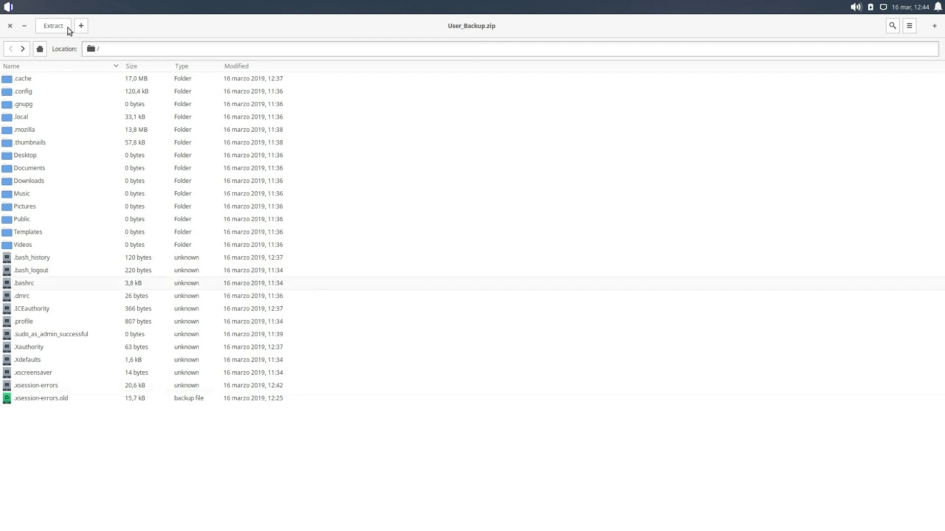
left_click(9, 26)
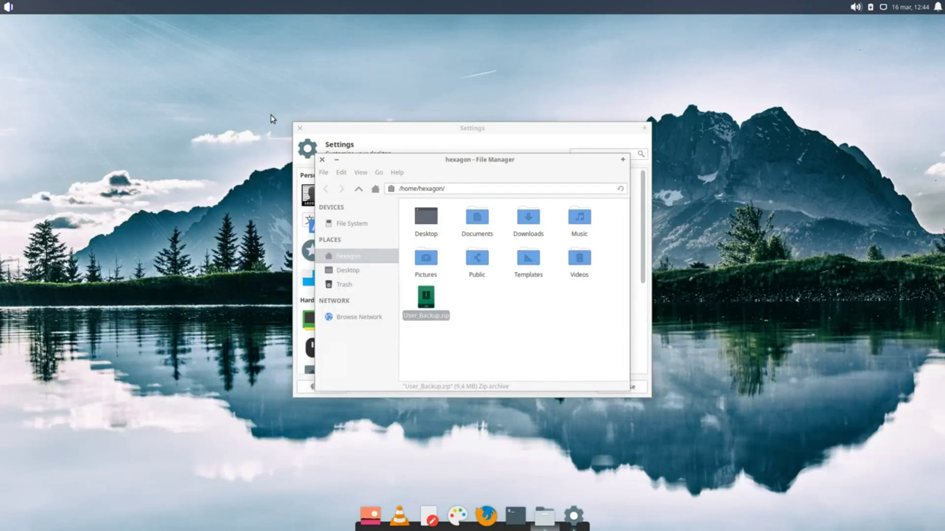
Delete User_Backup.zip from /home/hexagon and move the File Manager window aside
left_click(500, 337)
left_click(427, 306)
key("Delete")
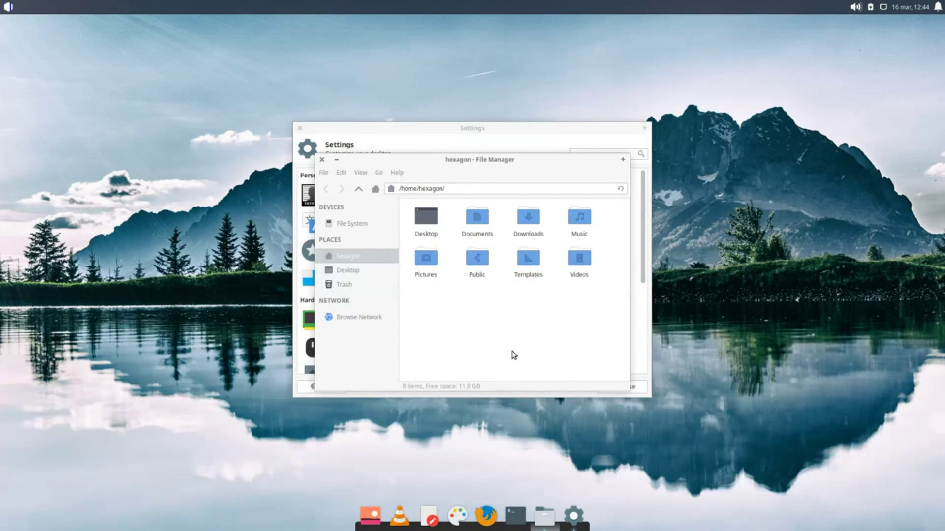
left_click_drag(424, 161, 641, 121)
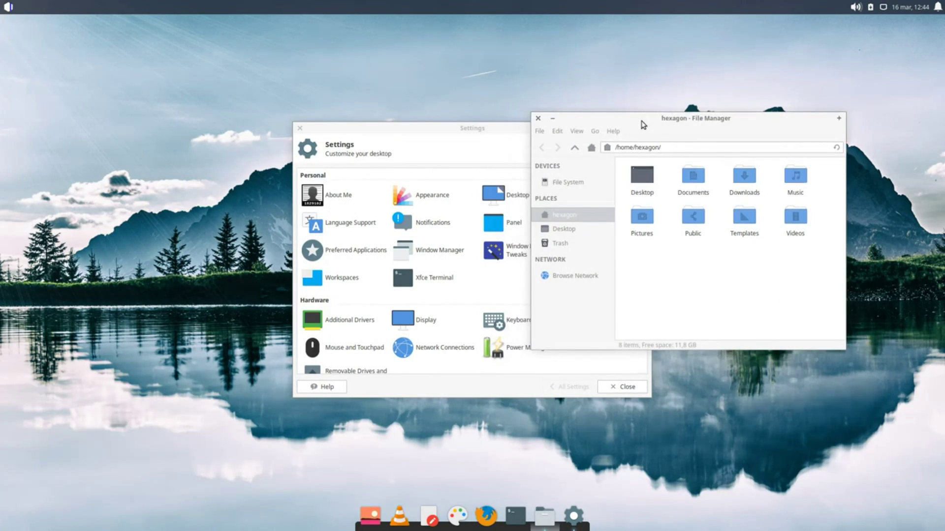
Close the File Manager, scroll through the Settings Manager categories, then close Settings Manager
left_click(538, 119)
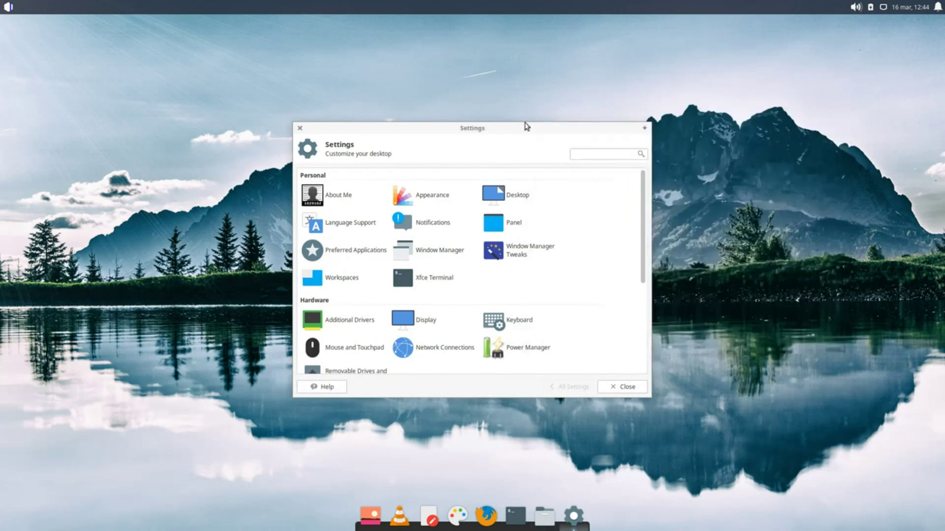
left_click_drag(467, 131, 295, 41)
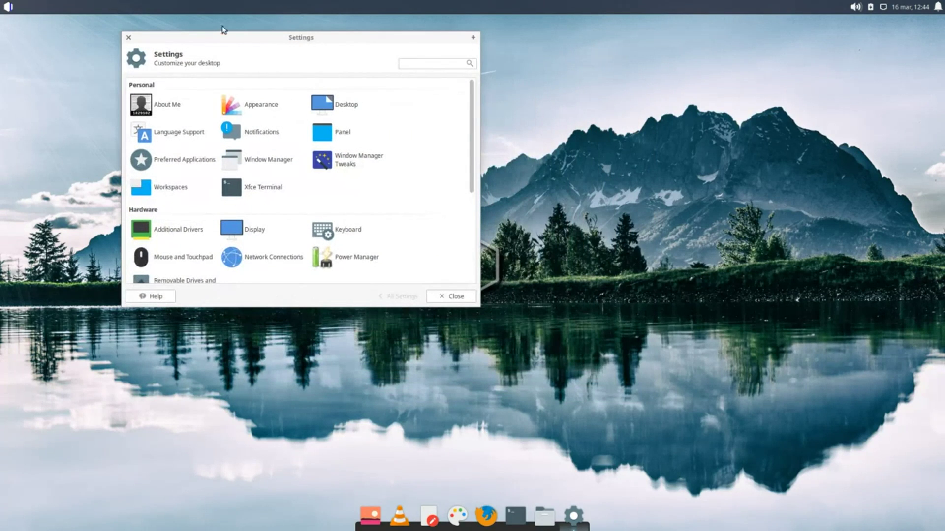
scroll(413, 245, "down", 6)
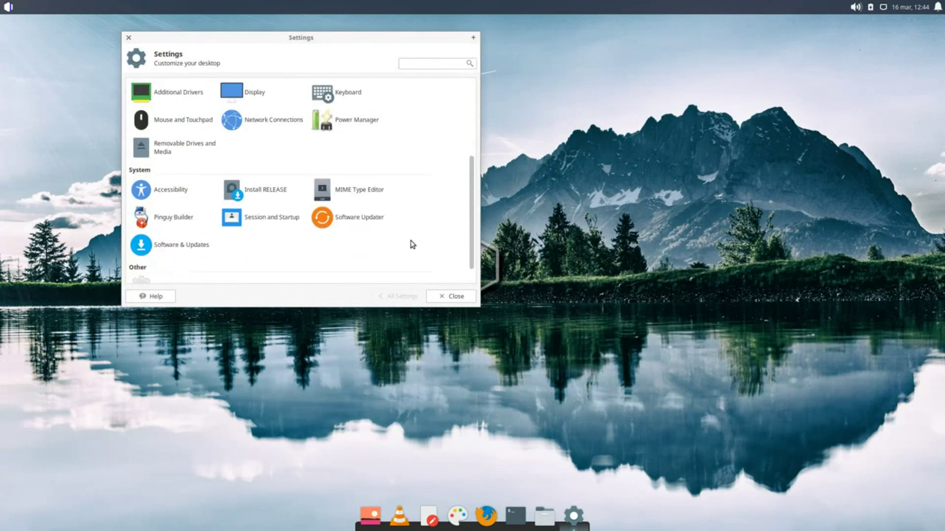
scroll(247, 206, "up", 6)
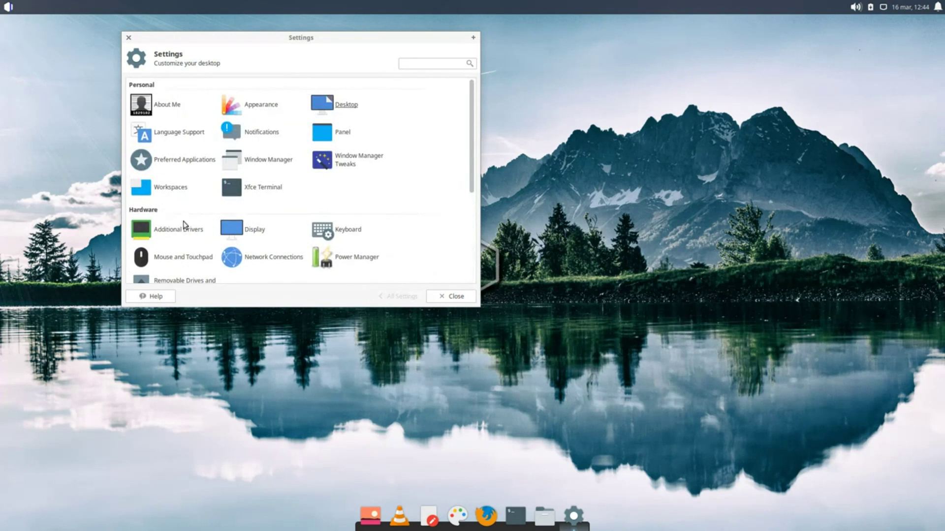
scroll(283, 226, "down", 2)
scroll(319, 232, "down", 3)
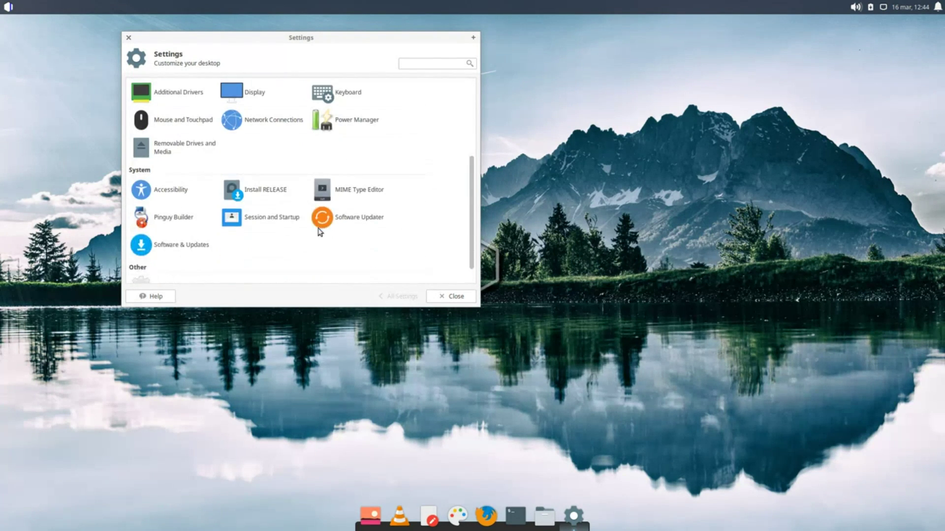
scroll(251, 225, "down", 1)
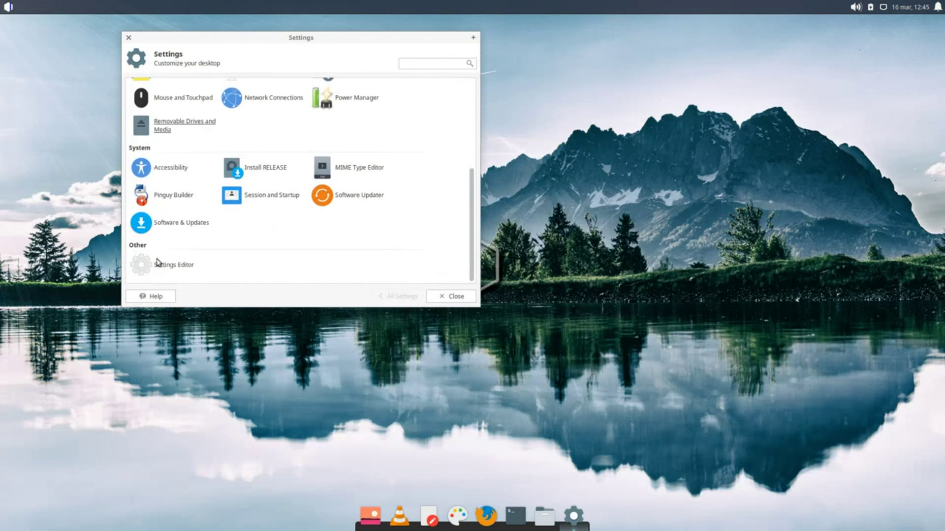
left_click_drag(236, 38, 385, 81)
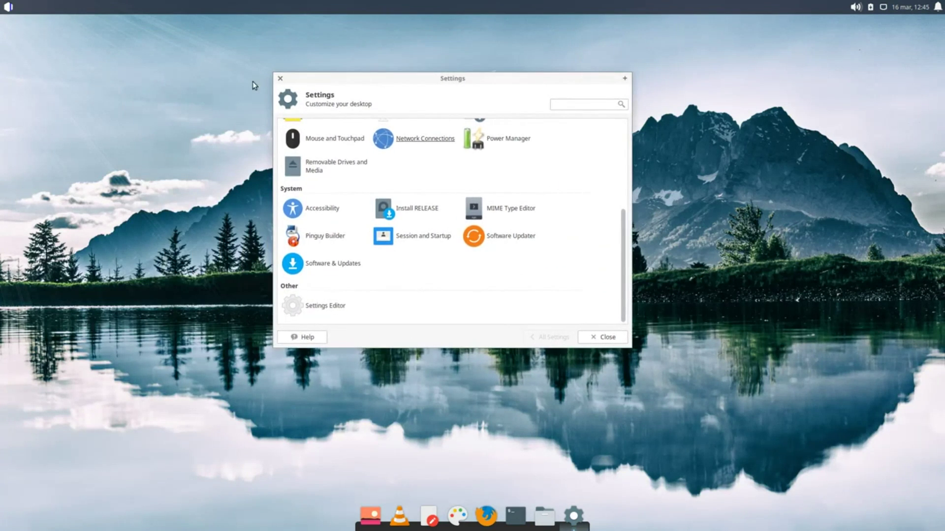
left_click(279, 79)
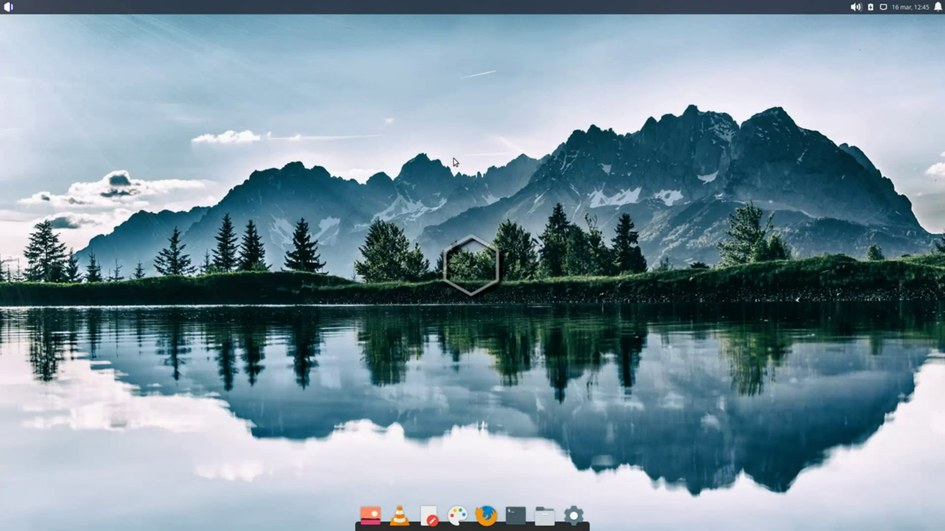
Open Desktop Settings and preview the bokeh, city-lights, beach driftwood and mountain-lake wallpapers
right_click(464, 247)
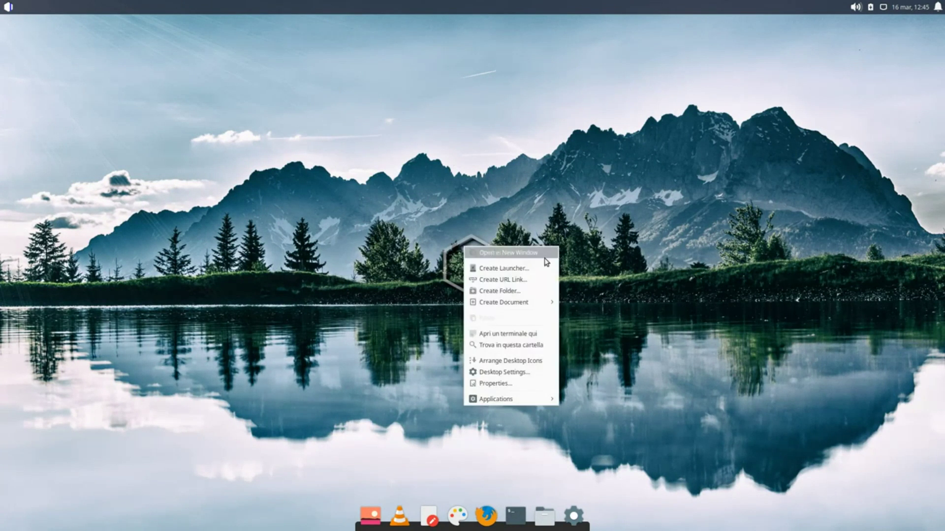
left_click(519, 375)
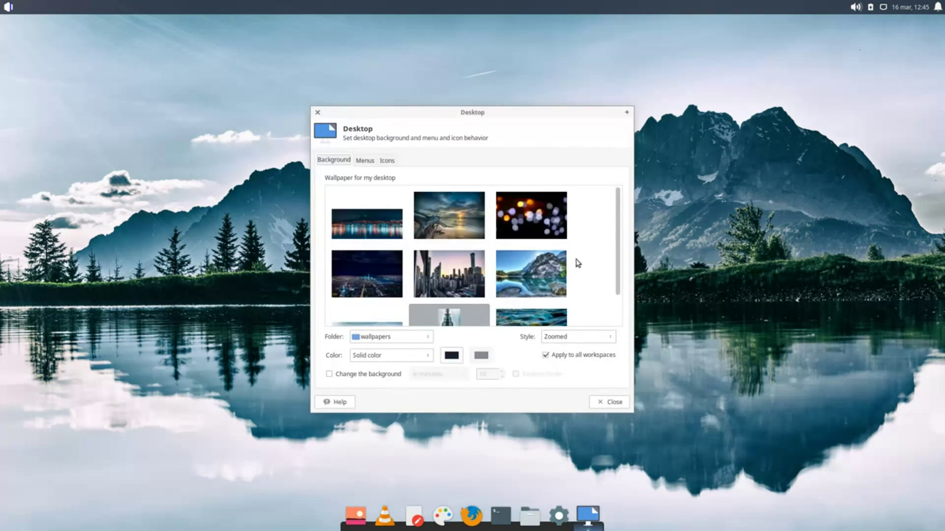
left_click(544, 204)
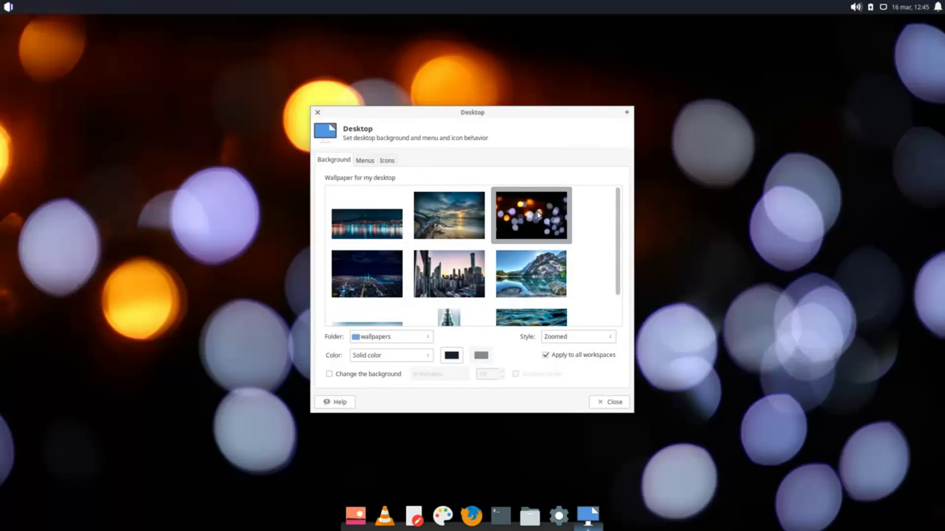
left_click(383, 232)
left_click(472, 217)
scroll(477, 244, "down", 2)
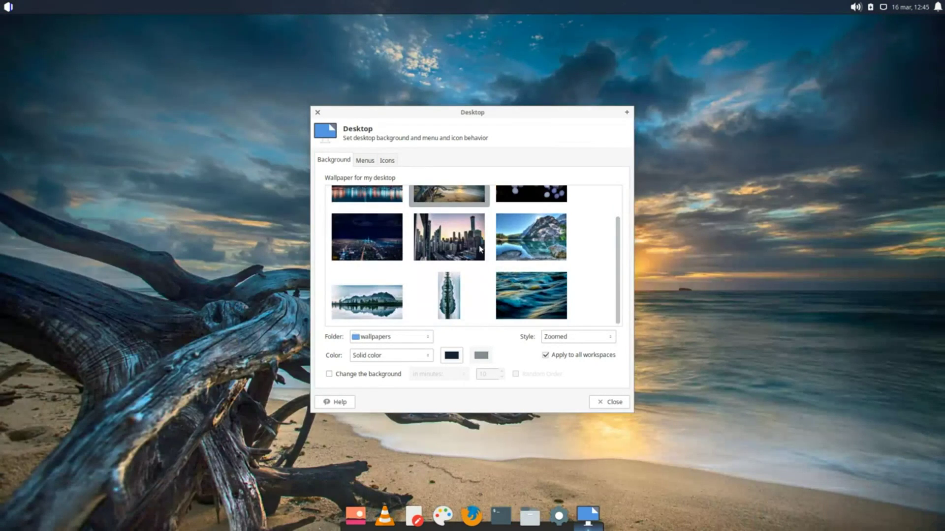
scroll(480, 249, "up", 2)
scroll(487, 269, "down", 2)
left_click(398, 250)
left_click(398, 311)
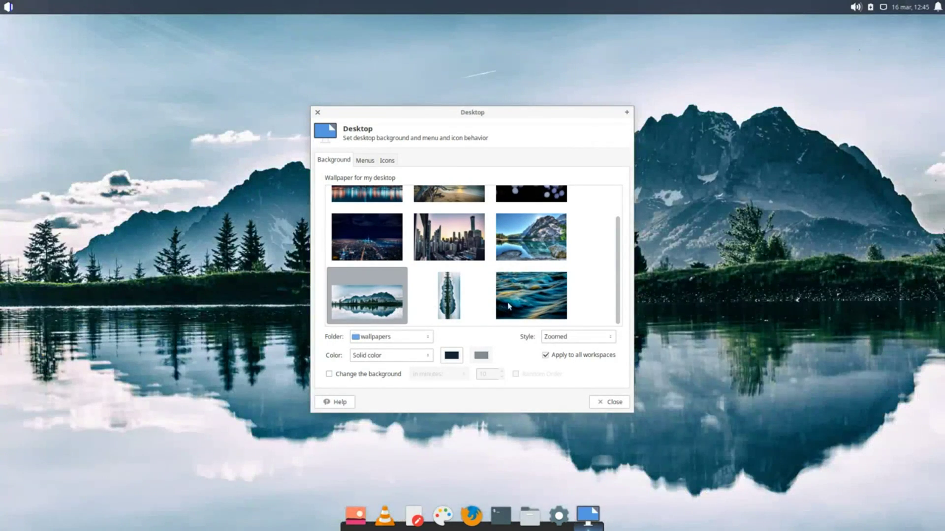
Try the vertical reflection, river-waves and alpine-lake wallpapers, then show the Menus options
left_click_drag(438, 112, 476, 112)
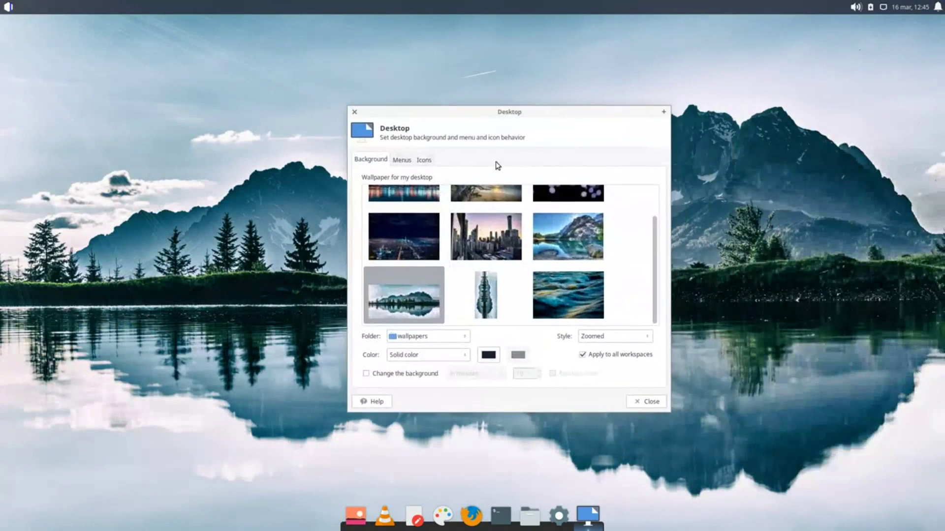
left_click(486, 291)
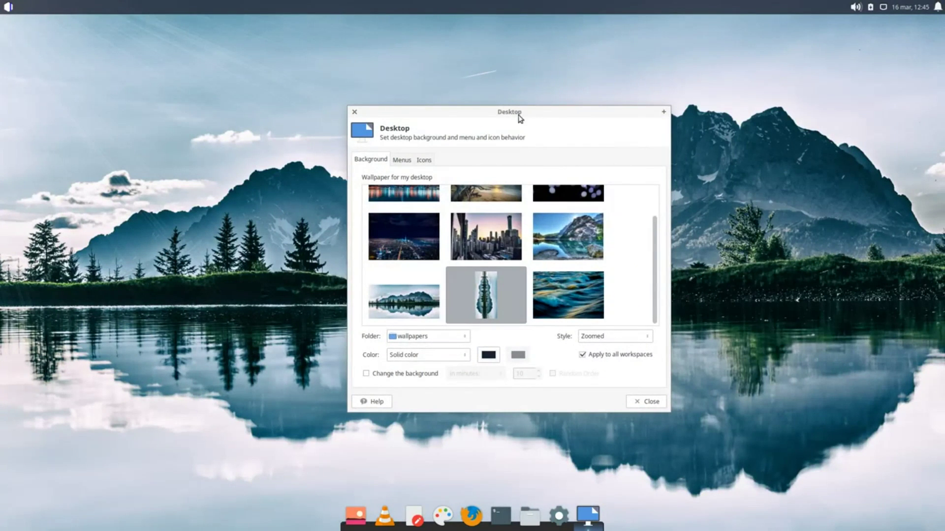
left_click_drag(470, 113, 277, 118)
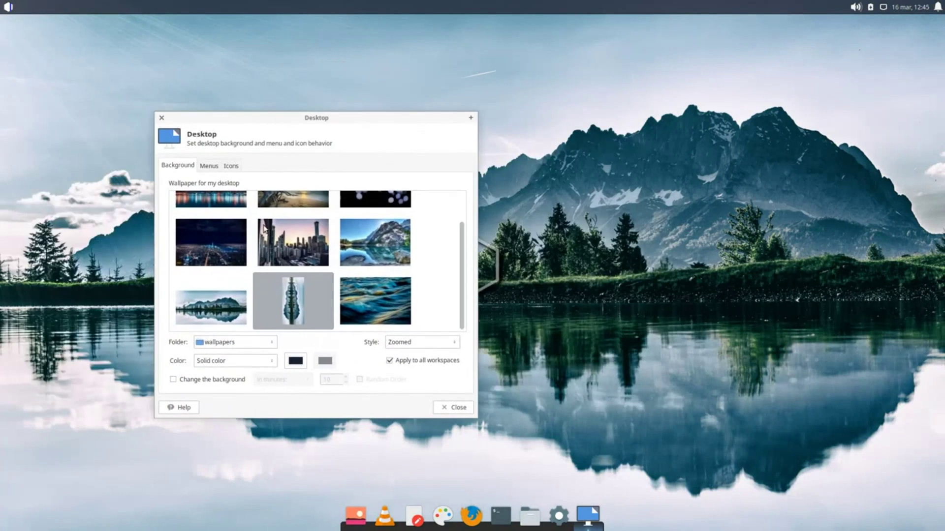
left_click(208, 315)
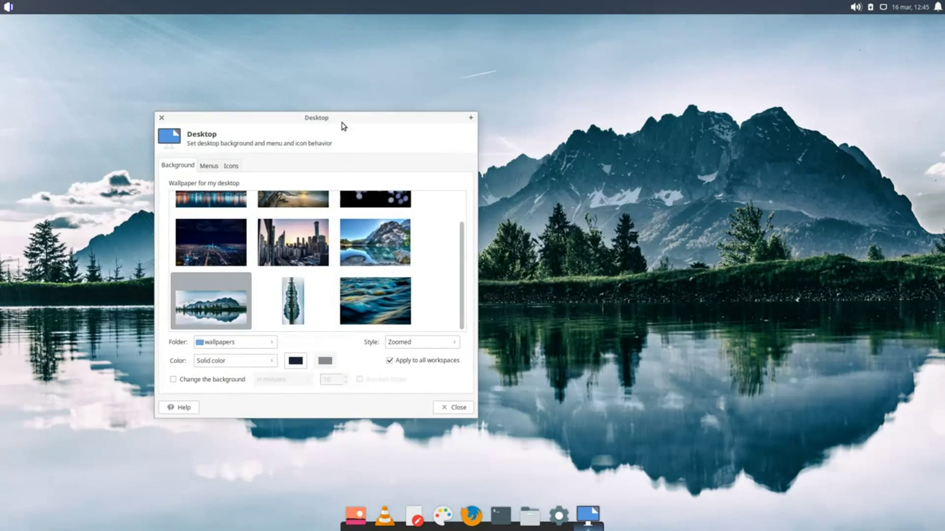
left_click_drag(343, 127, 214, 117)
left_click(164, 295)
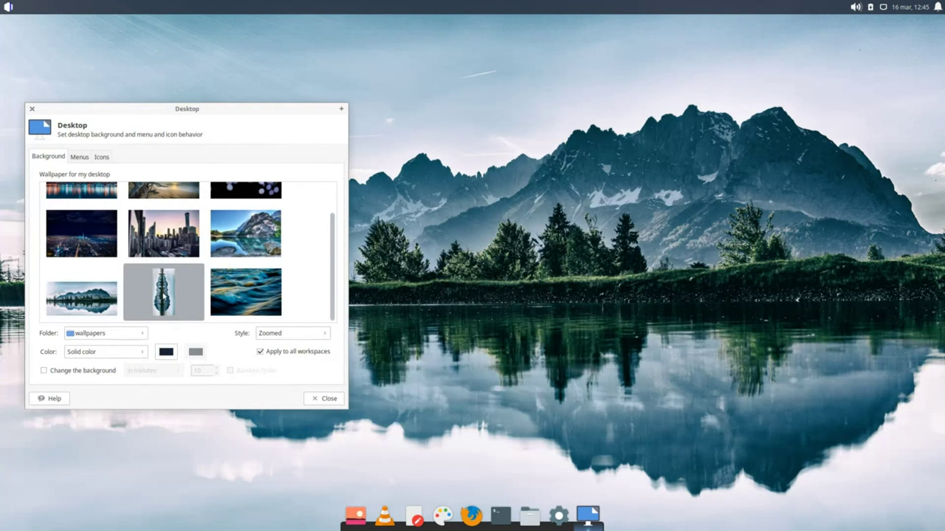
left_click(263, 295)
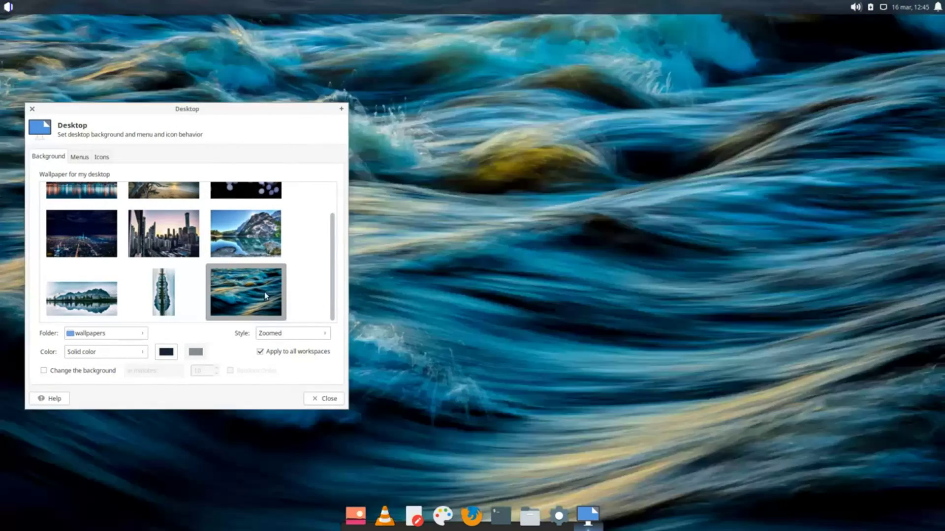
left_click(251, 232)
scroll(244, 242, "up", 1)
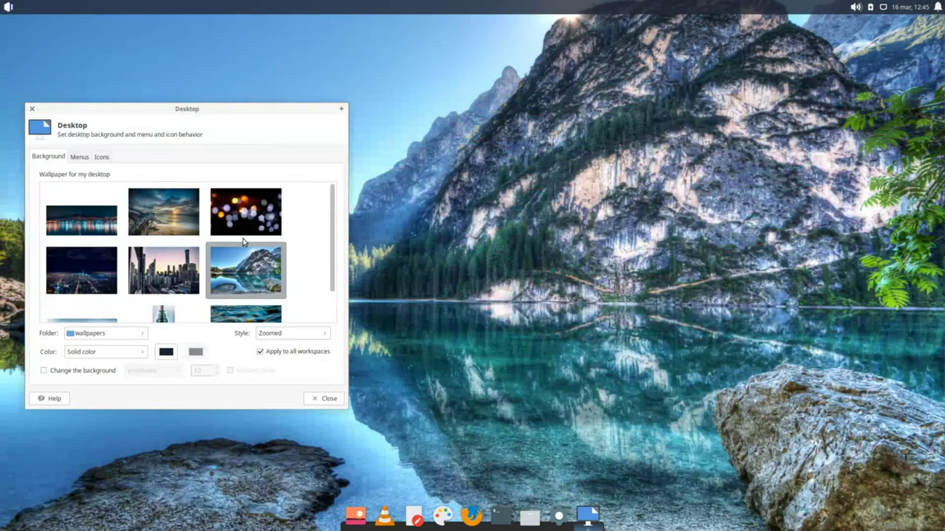
scroll(245, 241, "down", 1)
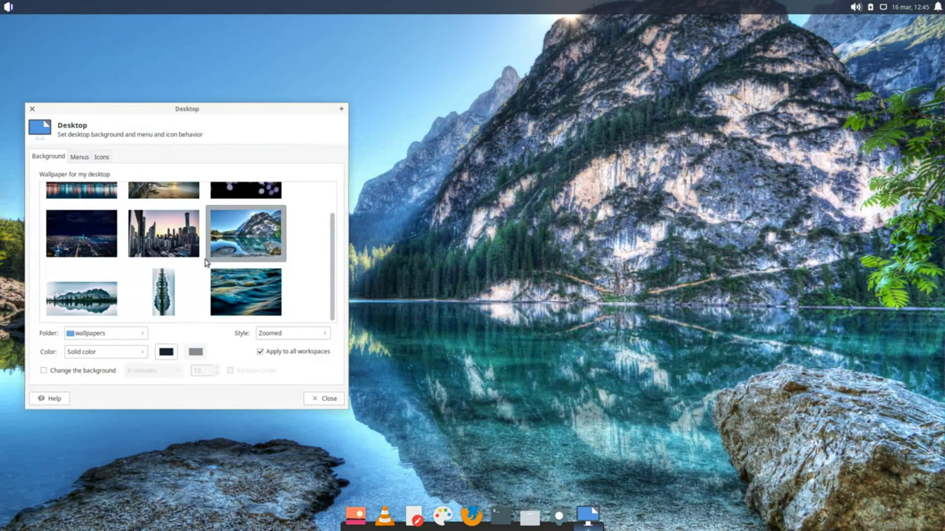
left_click(172, 296)
left_click(81, 157)
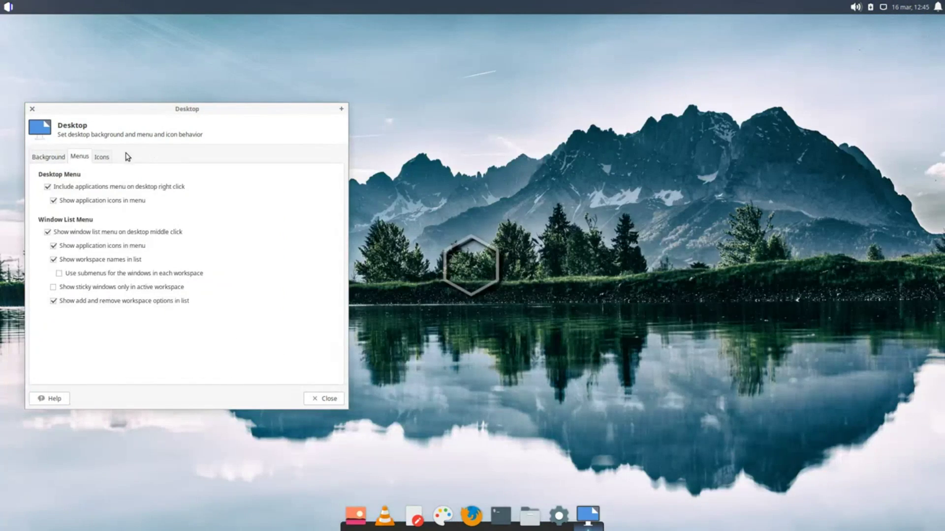
Review the Desktop settings Icons options in a centred, maximized window, then close the dialog
left_click(101, 158)
left_click_drag(198, 110, 462, 123)
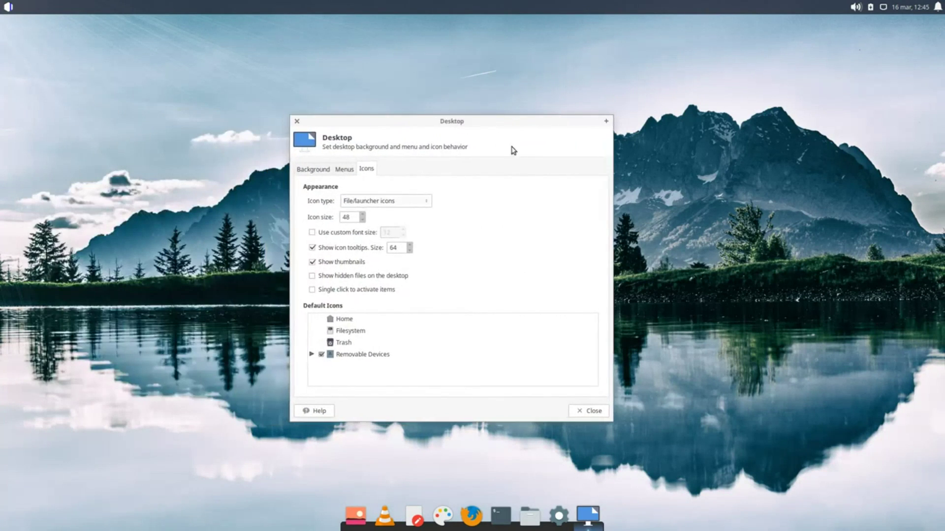
left_click(605, 121)
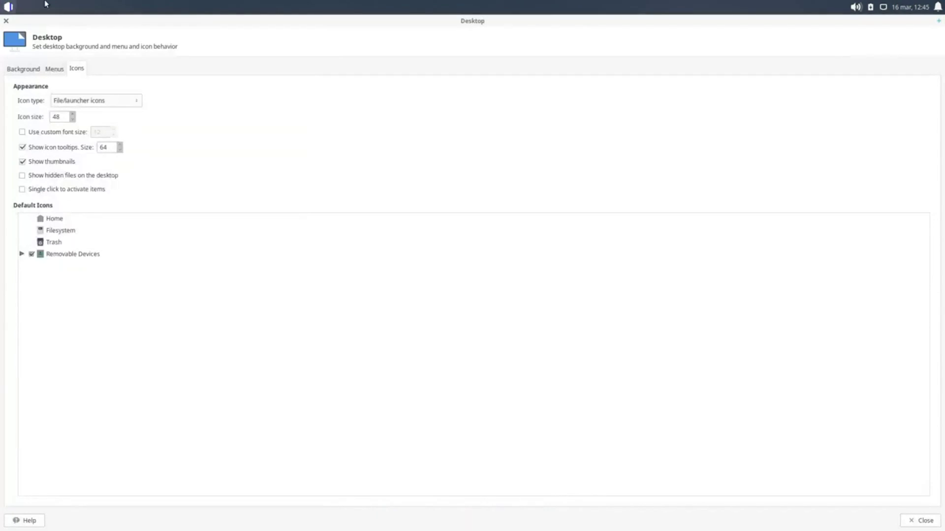
left_click(6, 21)
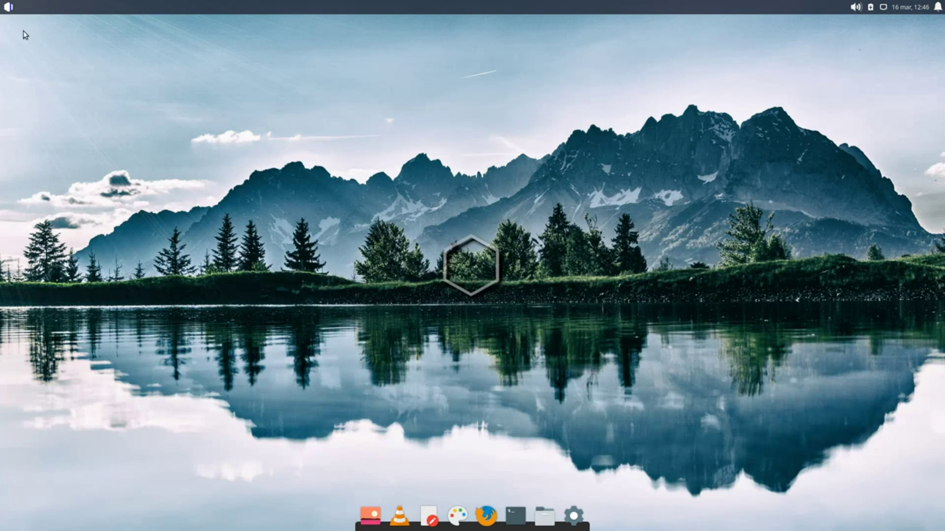
Search the Whisker application menu for 'bac' so UBackup is listed first
left_click(15, 6)
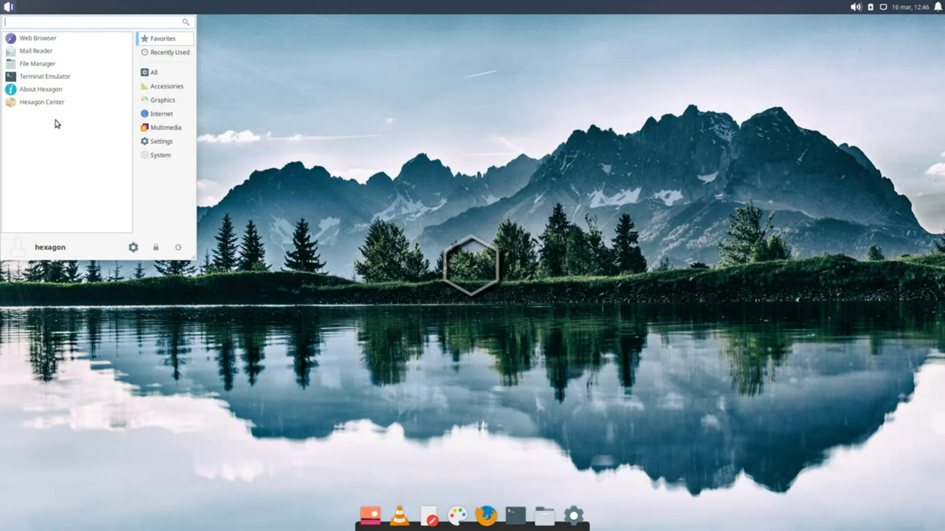
type("bac")
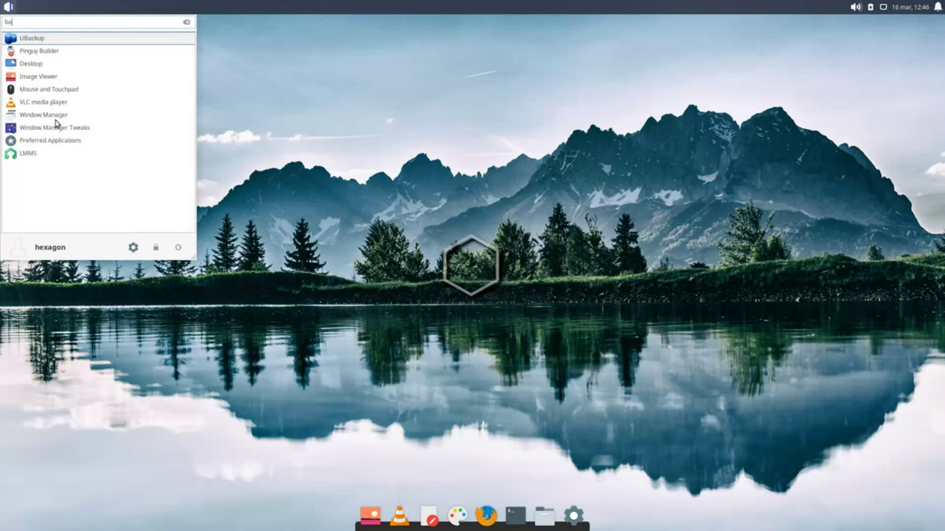